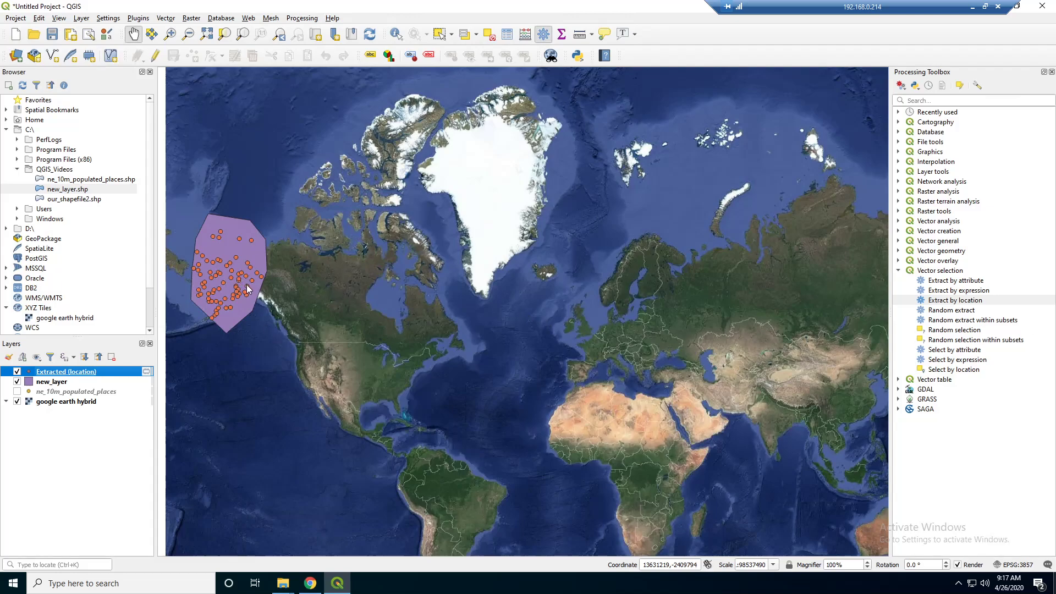
Step: Remove the Extracted (location) and new_layer layers from the QGIS project
right_click(81, 374)
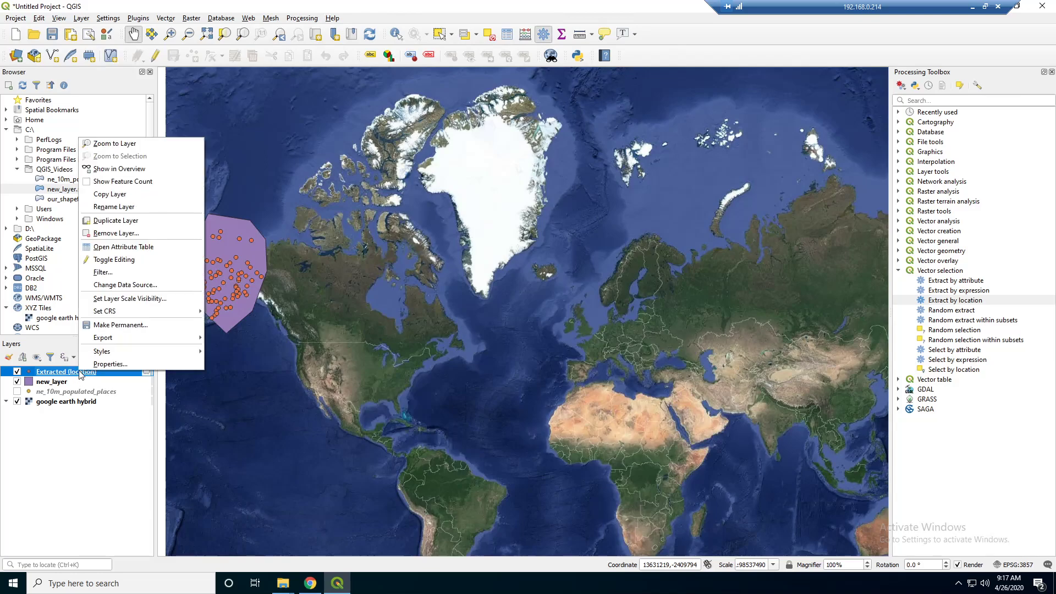
left_click(127, 233)
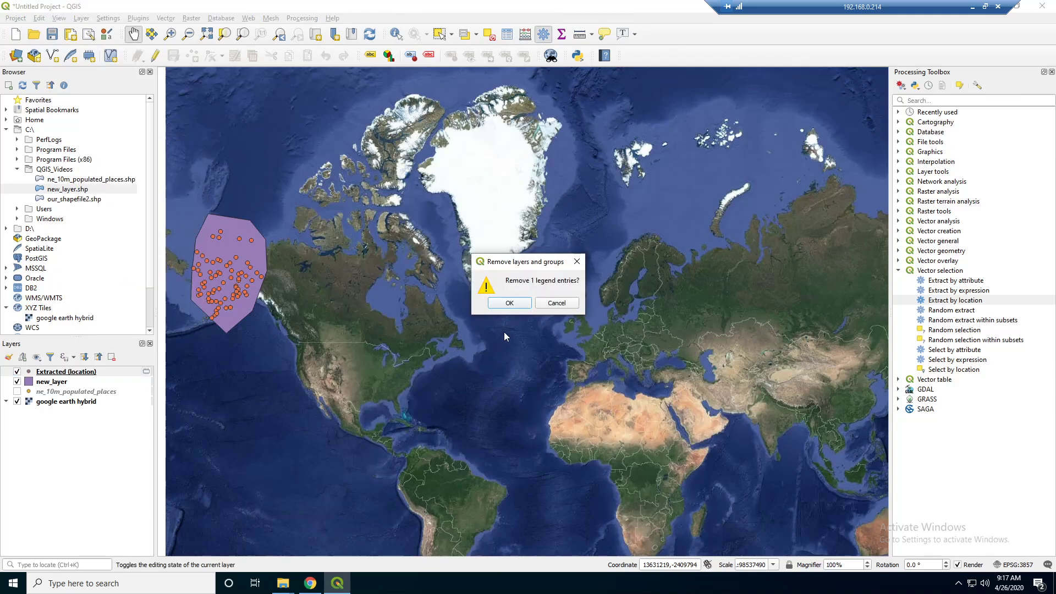
key("Return")
right_click(65, 374)
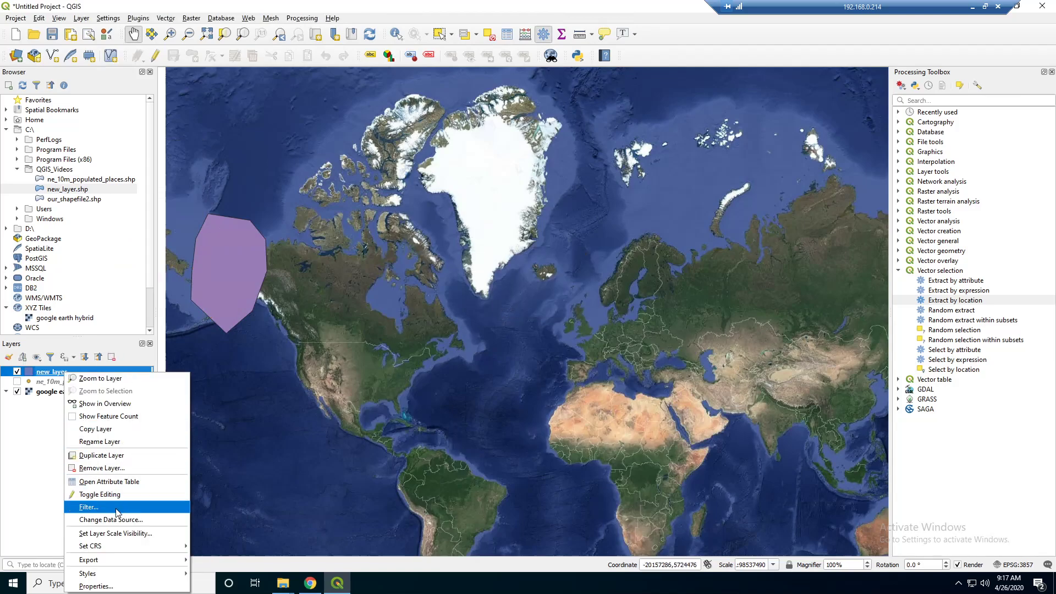
left_click(102, 467)
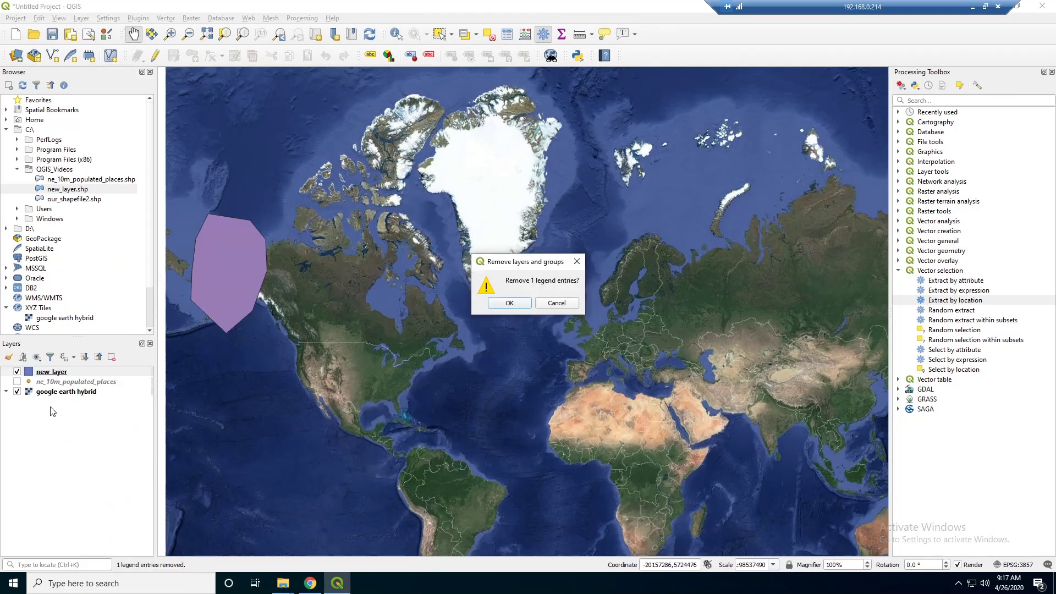
left_click(509, 305)
Step: Recenter the world map, then open a new blank tab in Chrome
left_click_drag(509, 308, 483, 254)
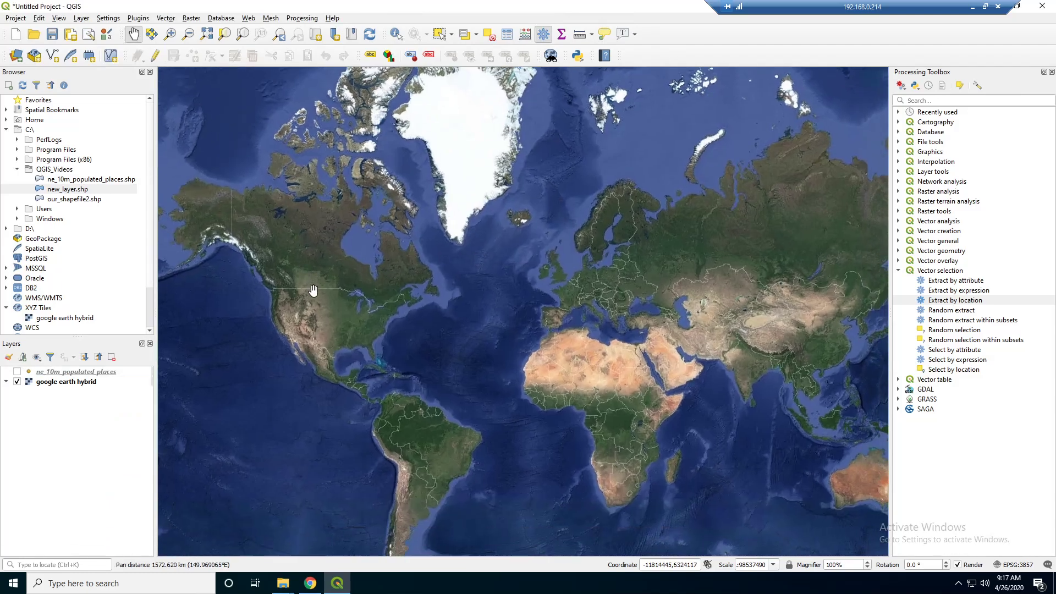
left_click(310, 582)
left_click(147, 9)
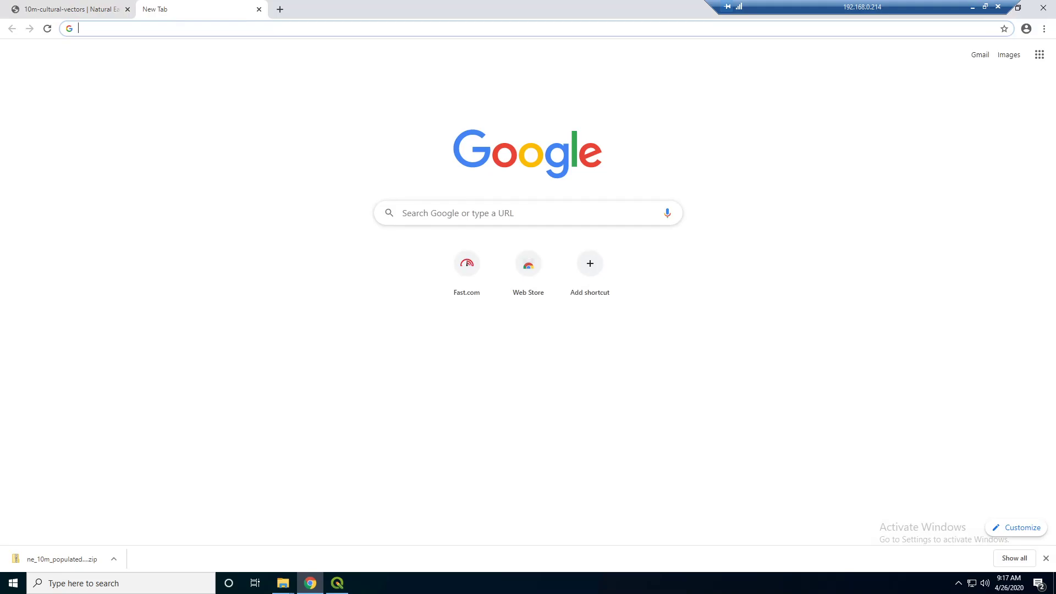
Step: Search Google for 'sample drone data' from Chrome's address bar
type("d")
key("BackSpace")
key("BackSpace")
type("sample drone data")
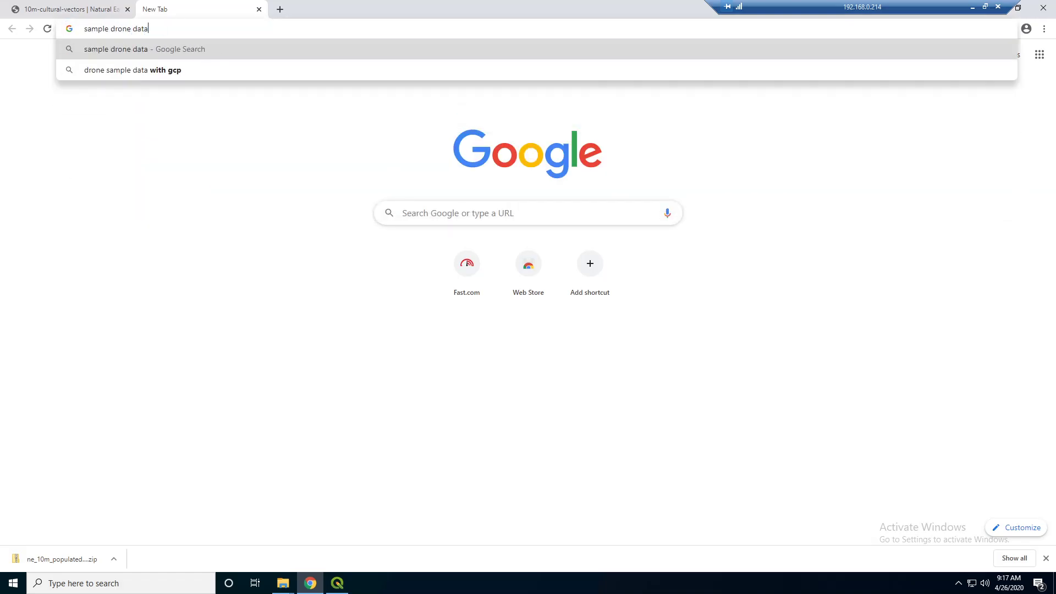
key("Return")
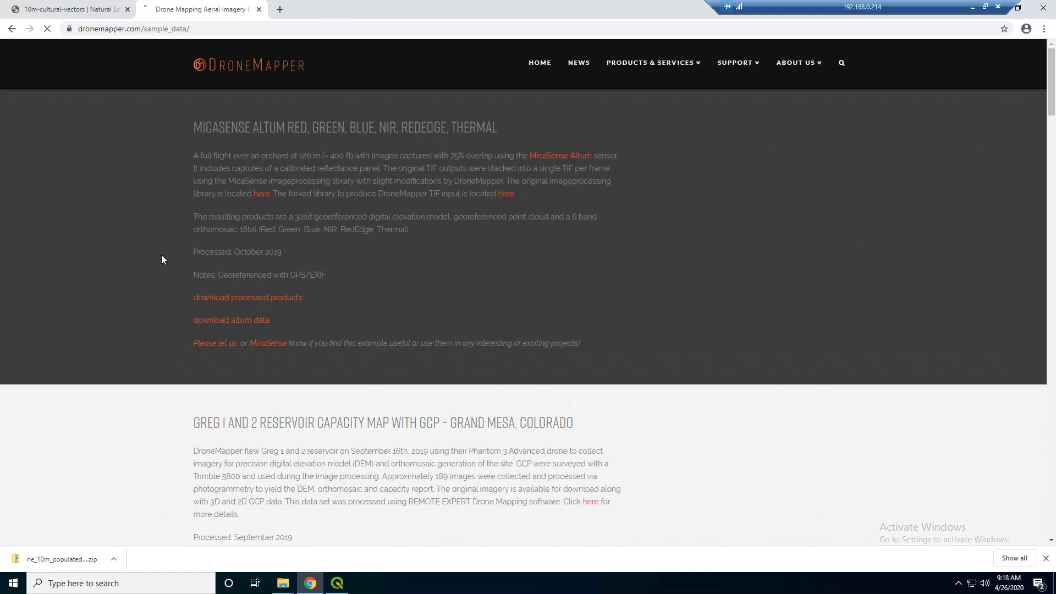
Step: Scroll to the Back 9 golf course sample and download its GeoTIFFs
scroll(198, 268, "down", 3)
scroll(544, 332, "down", 2)
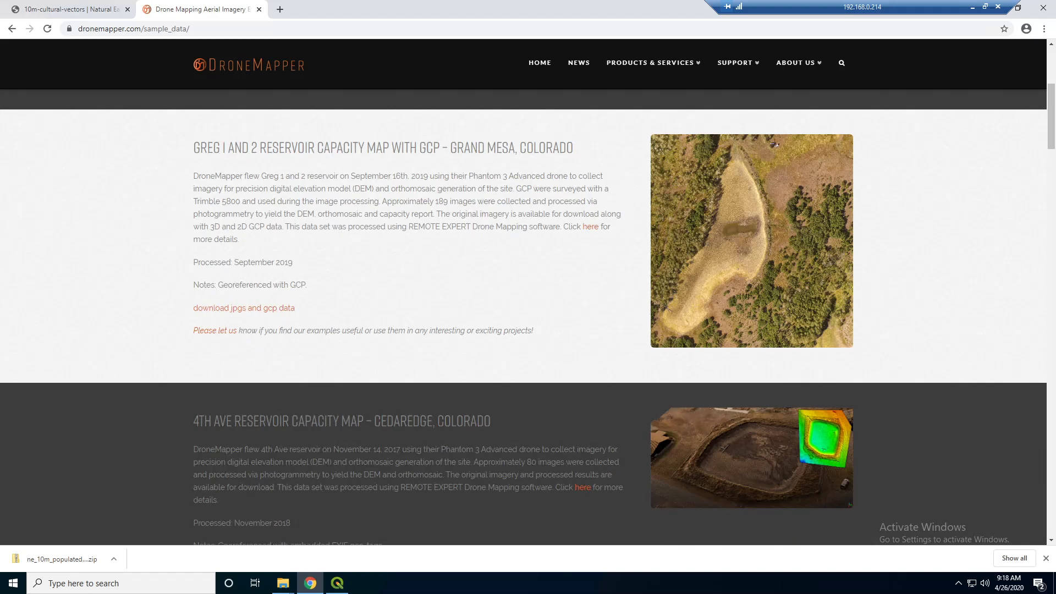
scroll(327, 288, "down", 3)
scroll(679, 307, "down", 5)
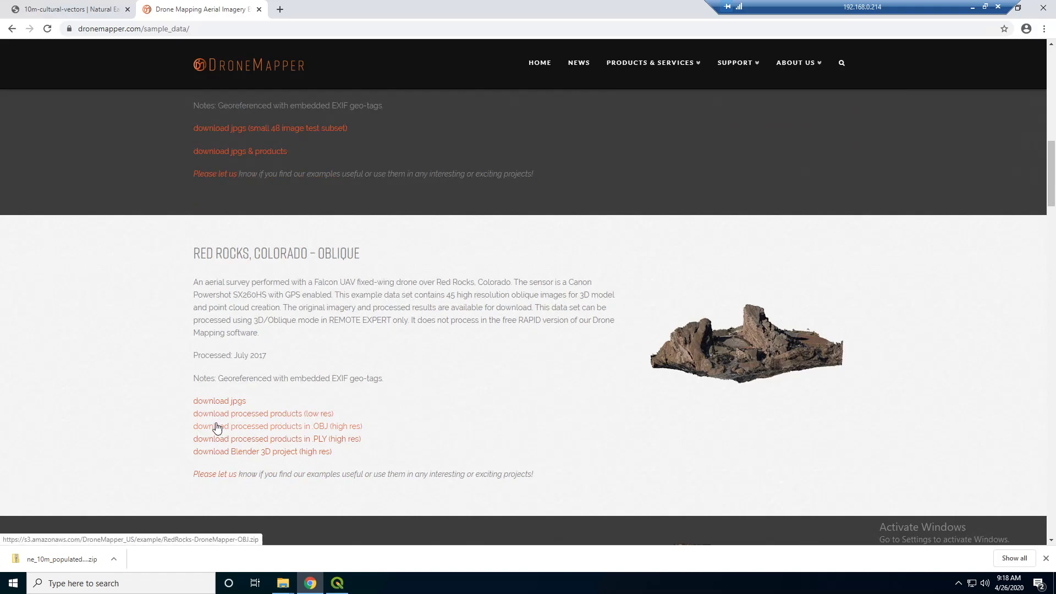
scroll(330, 356, "down", 6)
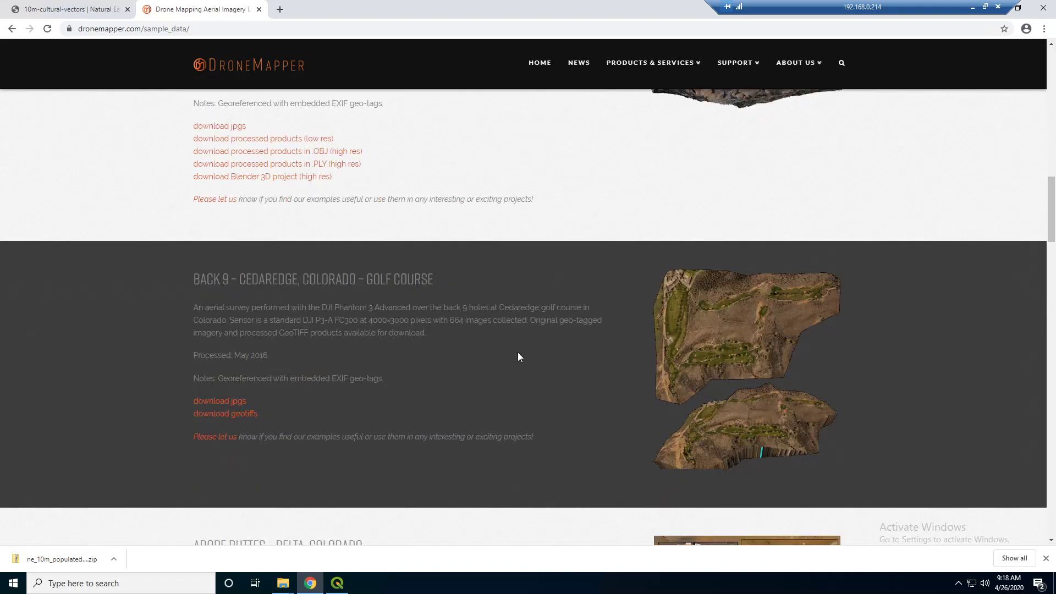
scroll(589, 364, "down", 1)
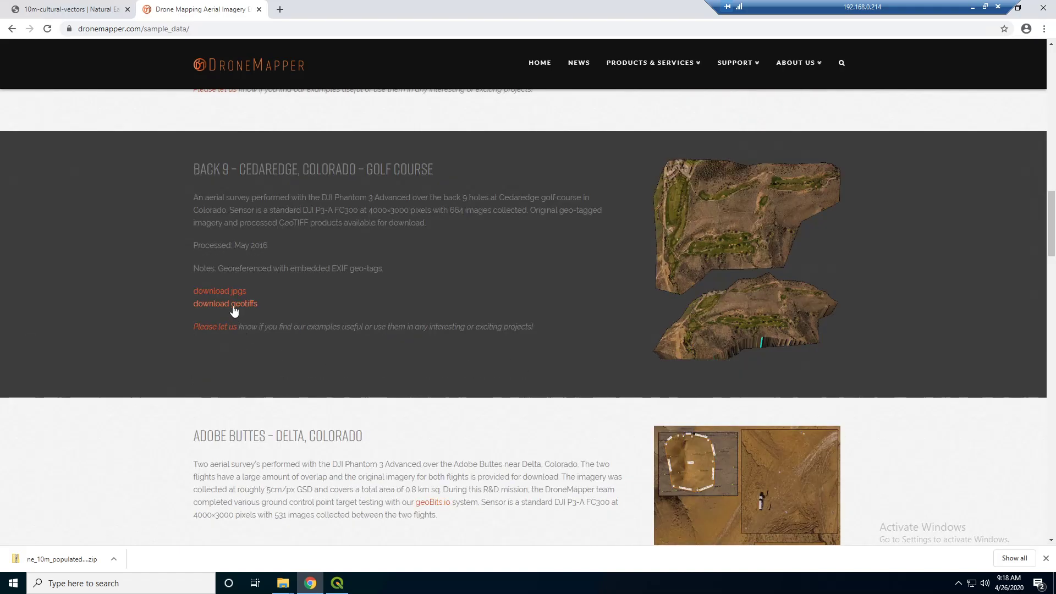
left_click_drag(193, 168, 222, 169)
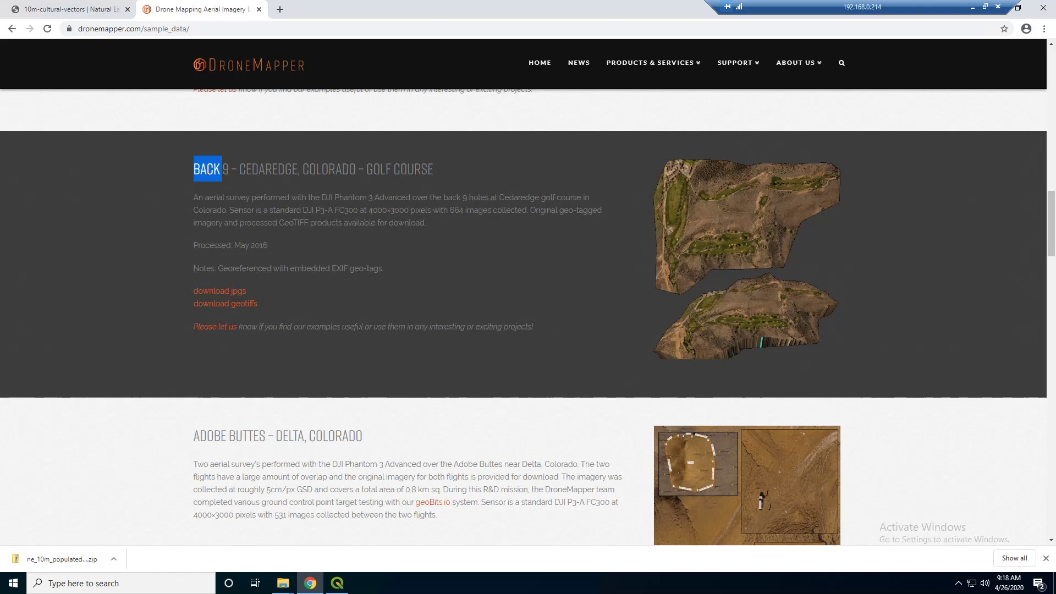
left_click_drag(320, 169, 414, 169)
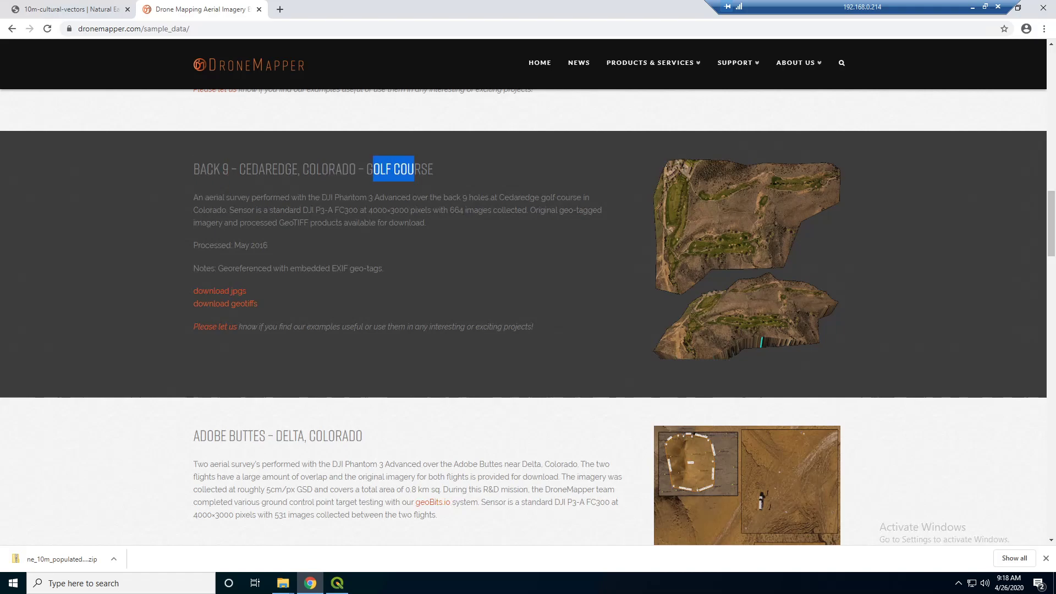
left_click(235, 305)
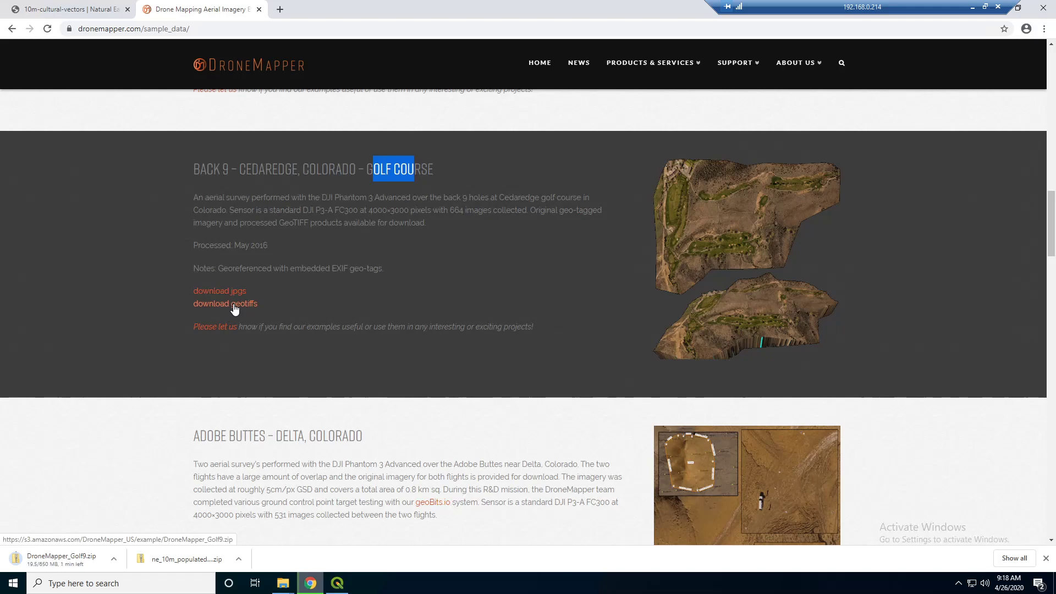
Step: Download the Adobe Buttes flight 1 GeoTIFFs further down the page
scroll(124, 466, "down", 3)
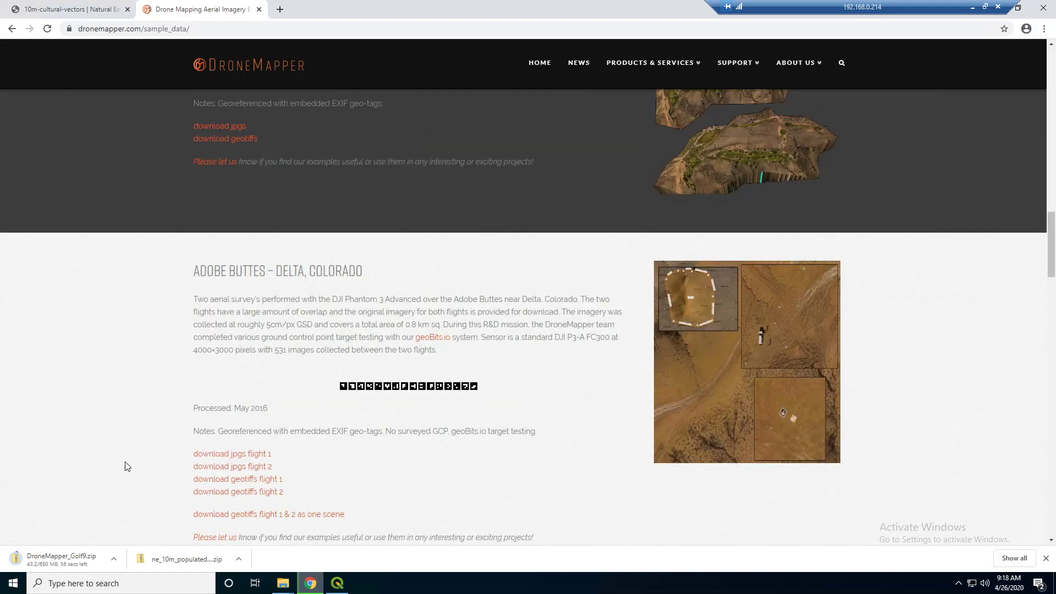
scroll(127, 466, "down", 1)
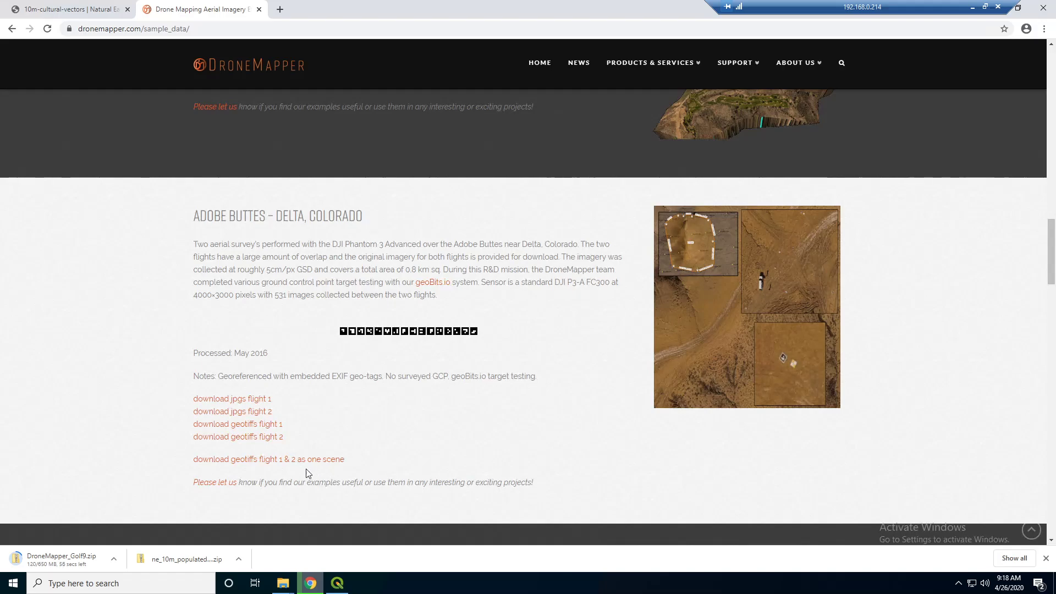
left_click(241, 428)
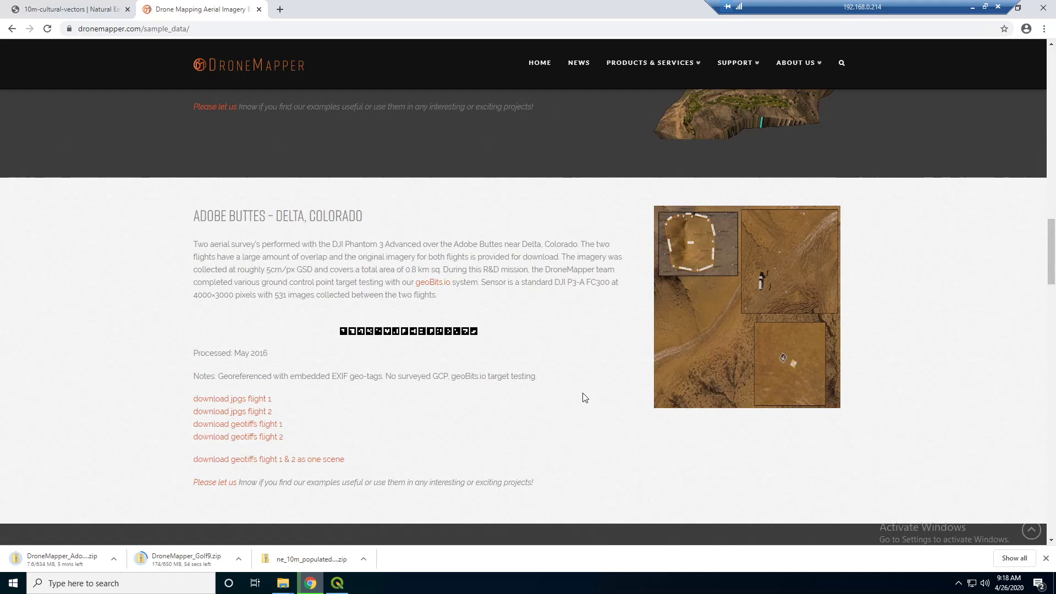
scroll(585, 397, "down", 5)
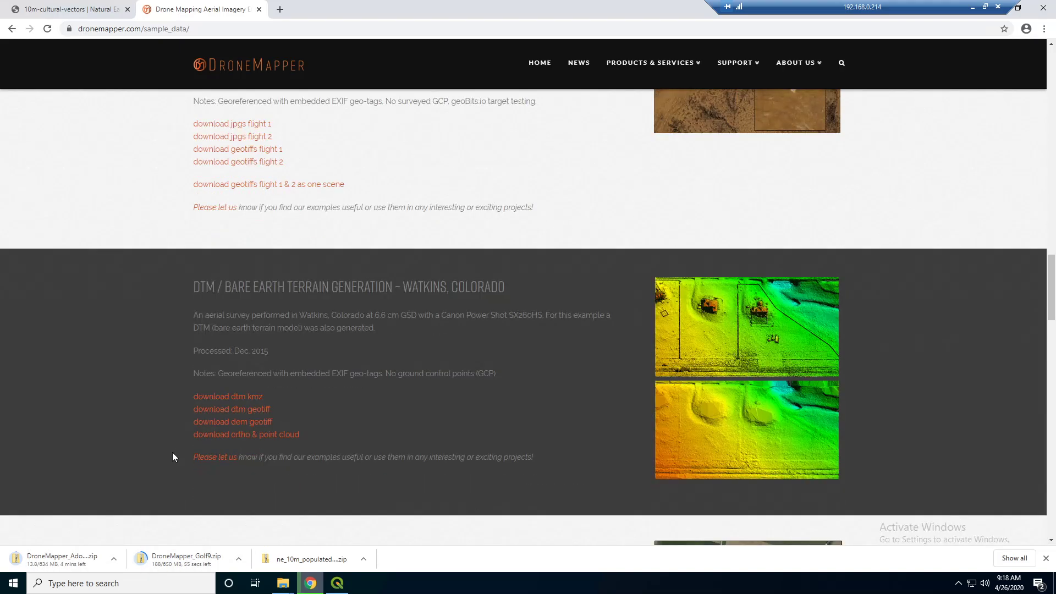
scroll(173, 457, "down", 6)
scroll(179, 454, "down", 15)
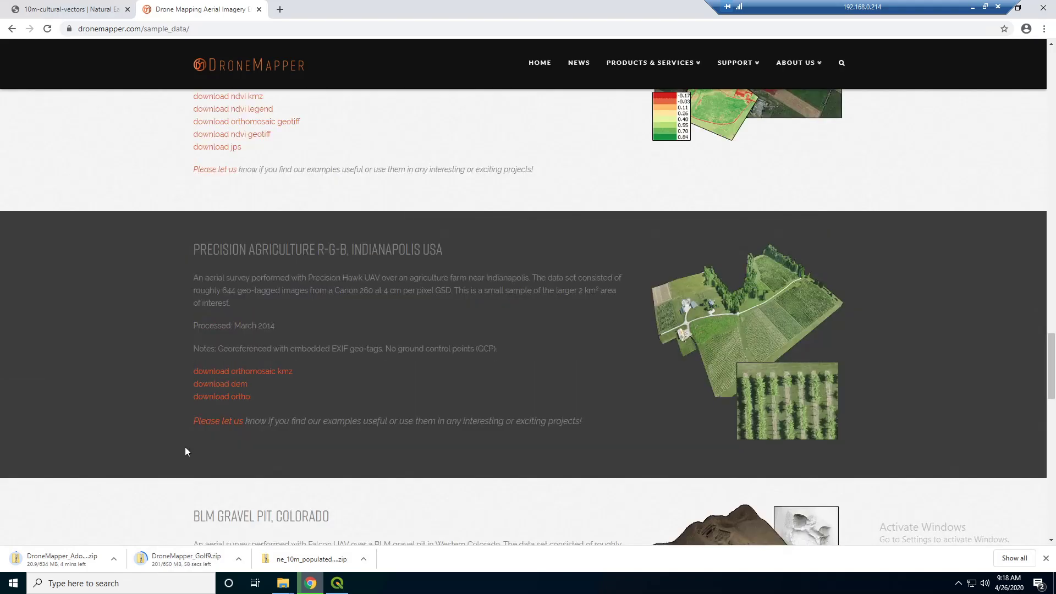
scroll(192, 446, "down", 1)
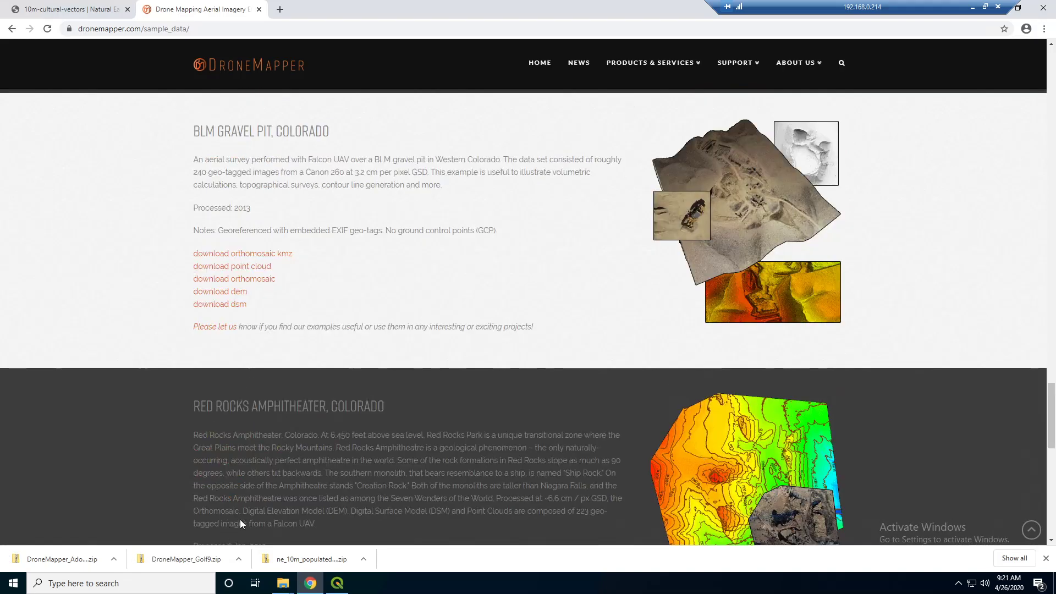
Step: Show the downloaded DroneMapper_Golf9 zip in its folder and start Extract All
left_click(237, 559)
left_click(250, 522)
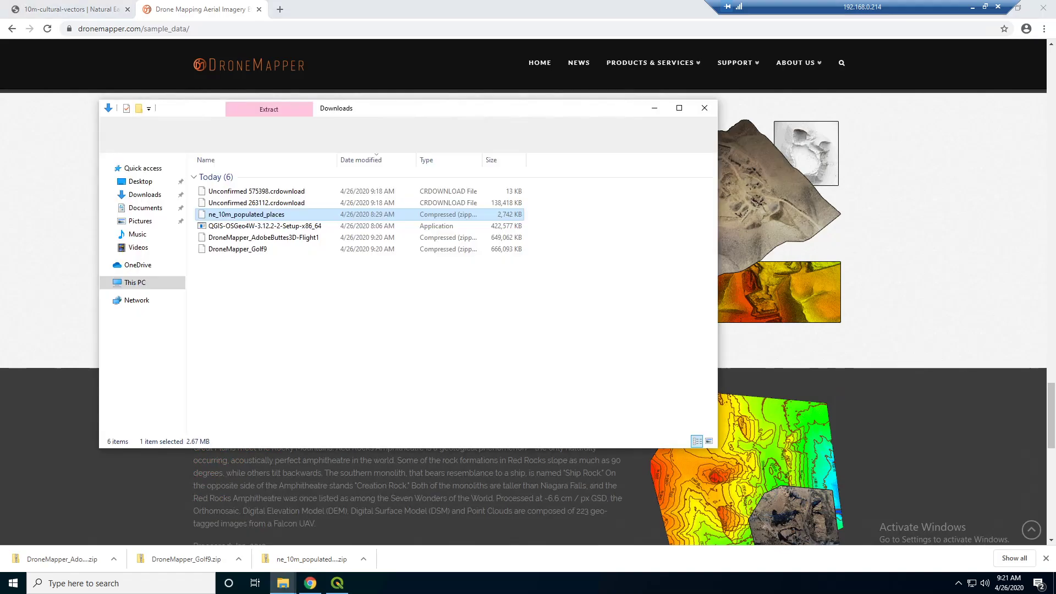
right_click(246, 255)
left_click(270, 286)
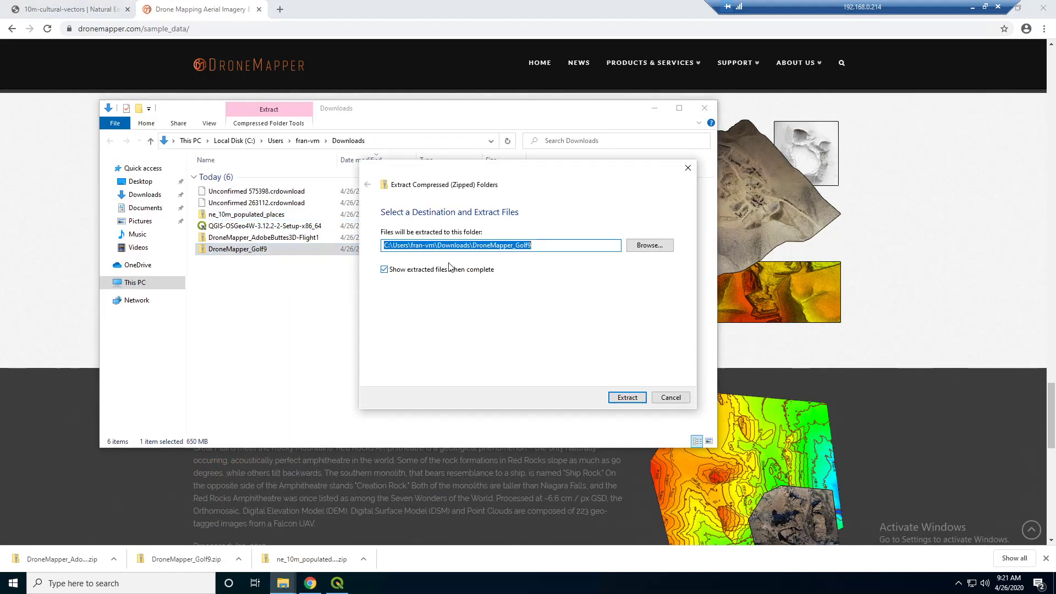
Step: Extract the Golf9 files into C:\QGIS_Videos and open the extracted DroneMapper_Golf9 folder
left_click(648, 245)
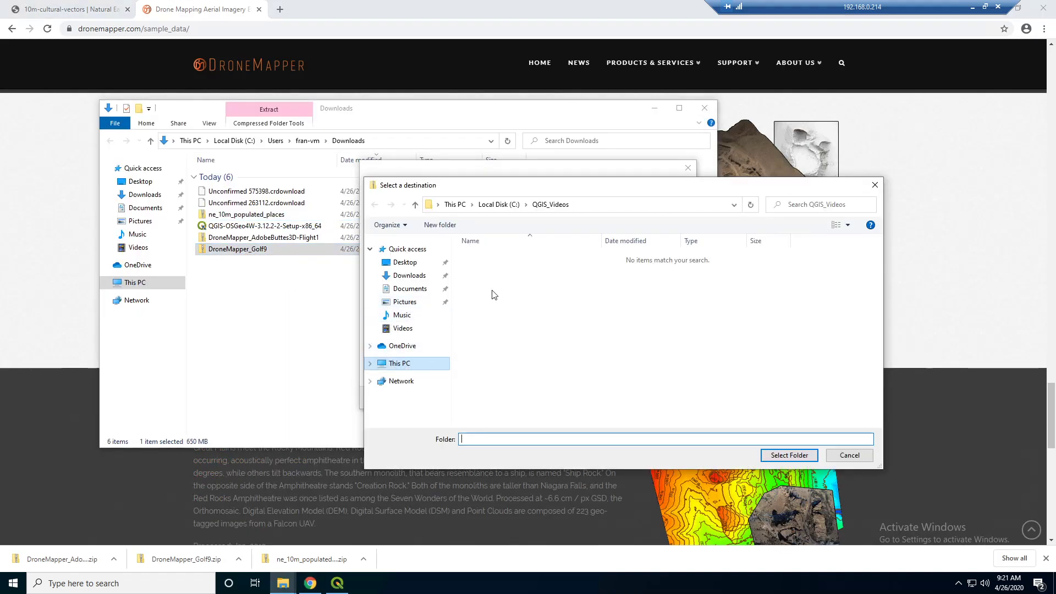
left_click(499, 205)
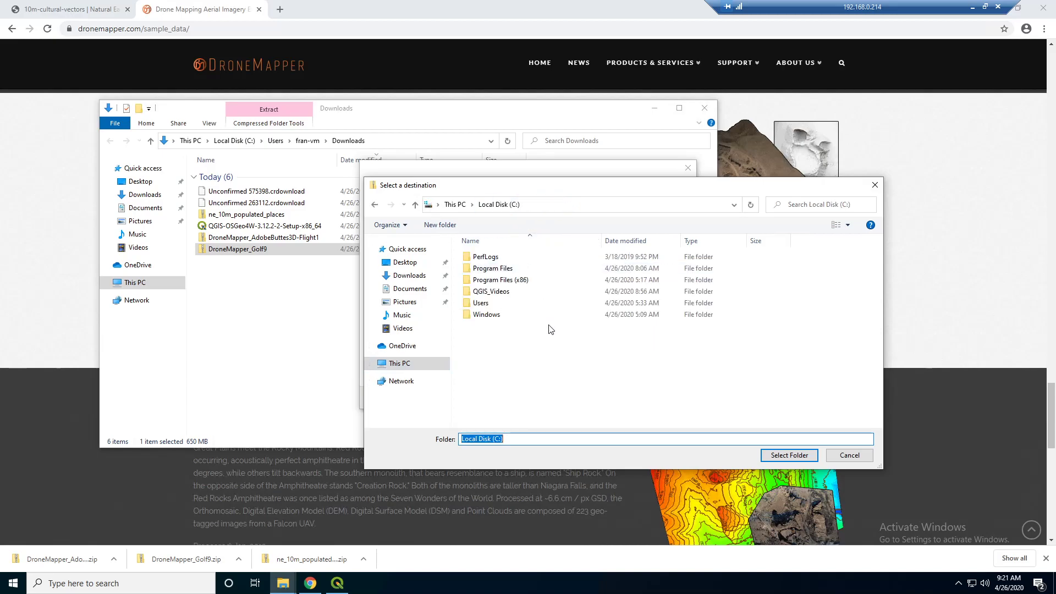
double_click(491, 292)
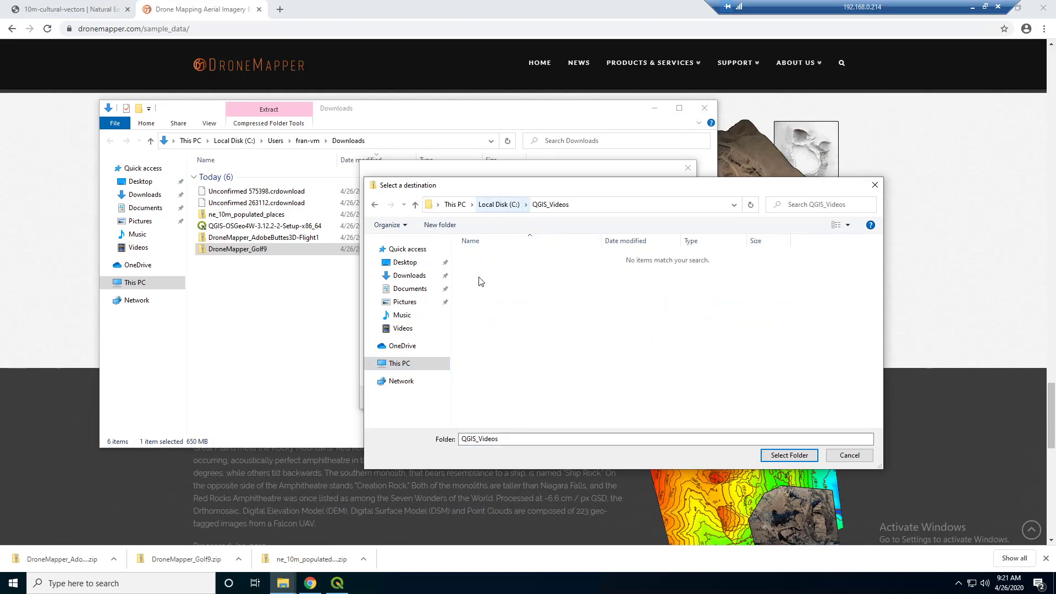
left_click(789, 456)
left_click(629, 399)
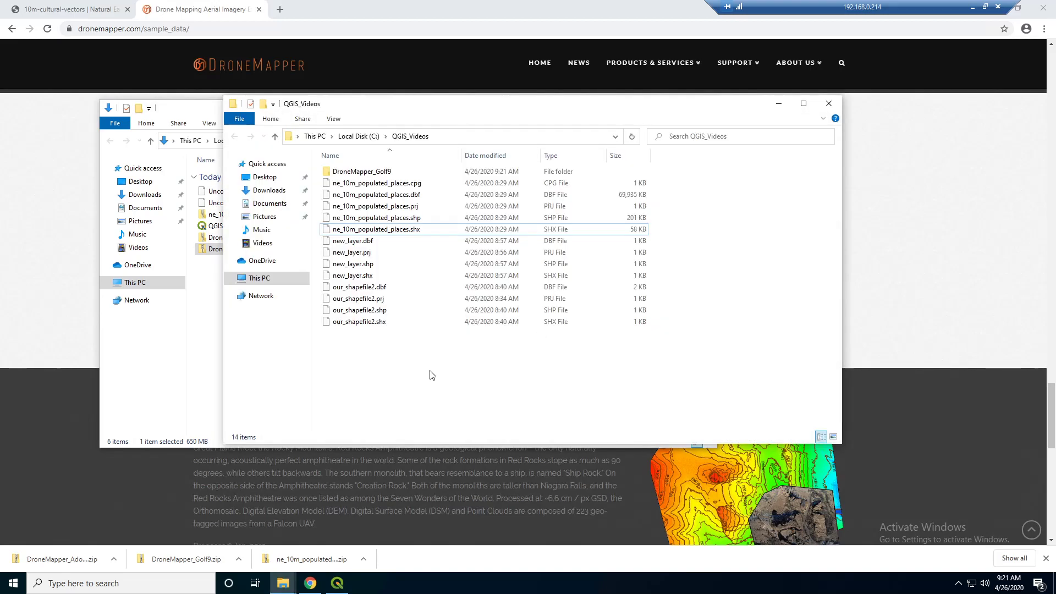
double_click(362, 171)
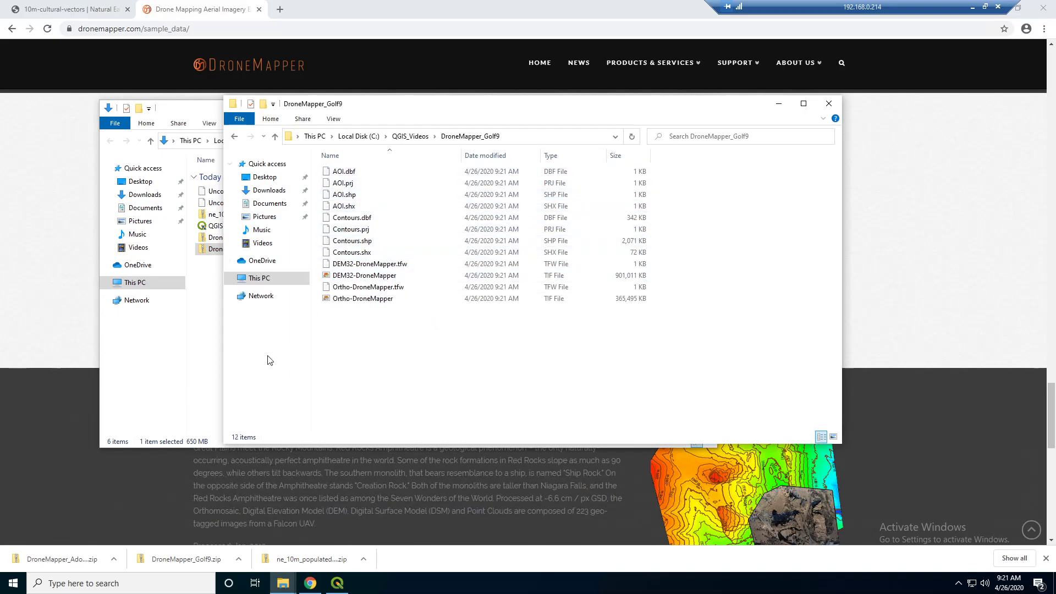
left_click(83, 281)
Step: In QGIS's Browser, expand QGIS_Videos to show the DroneMapper_Golf9 folder
left_click(336, 584)
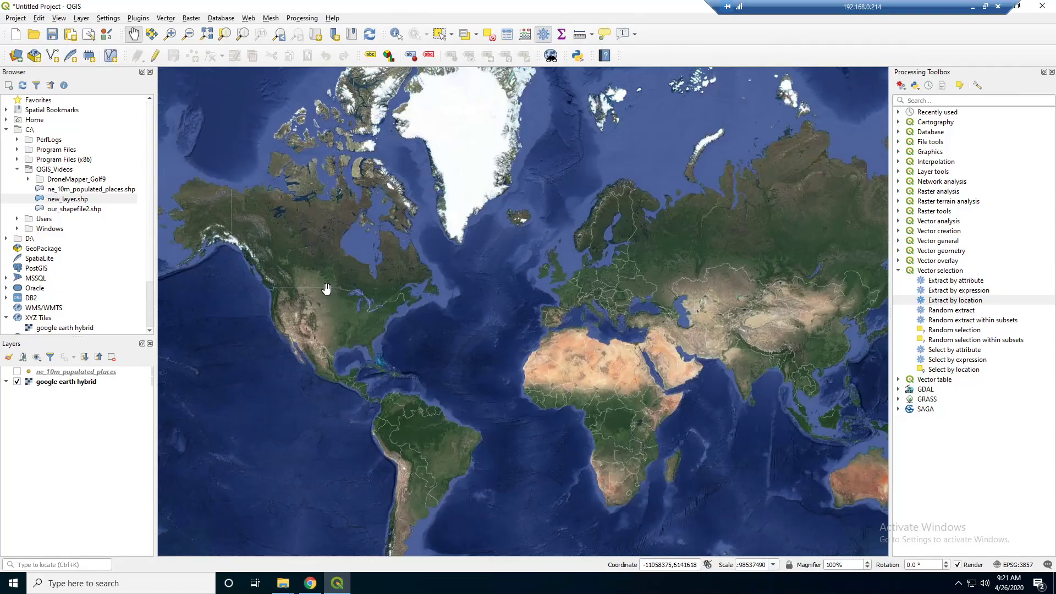
left_click(59, 172)
right_click(60, 171)
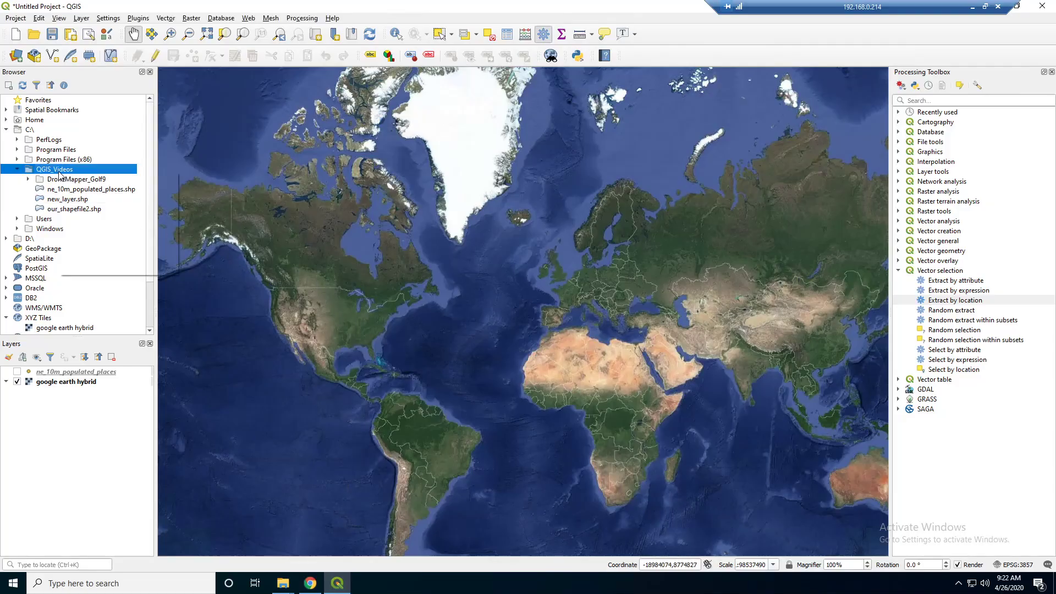
key("Escape")
left_click(57, 181)
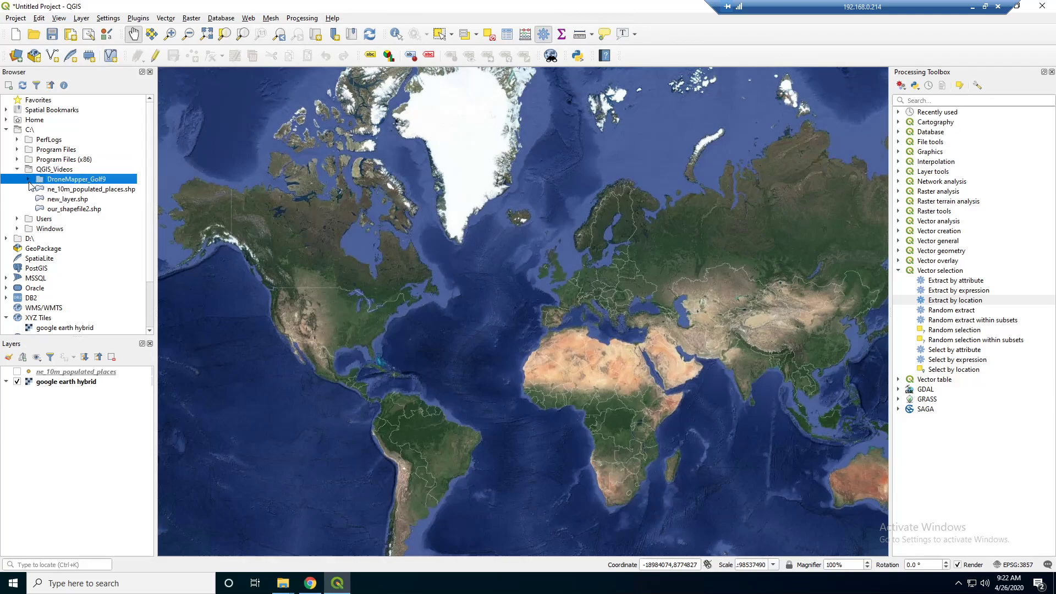
Step: Remove the ne_10m_populated_places layer from the project
left_click(74, 372)
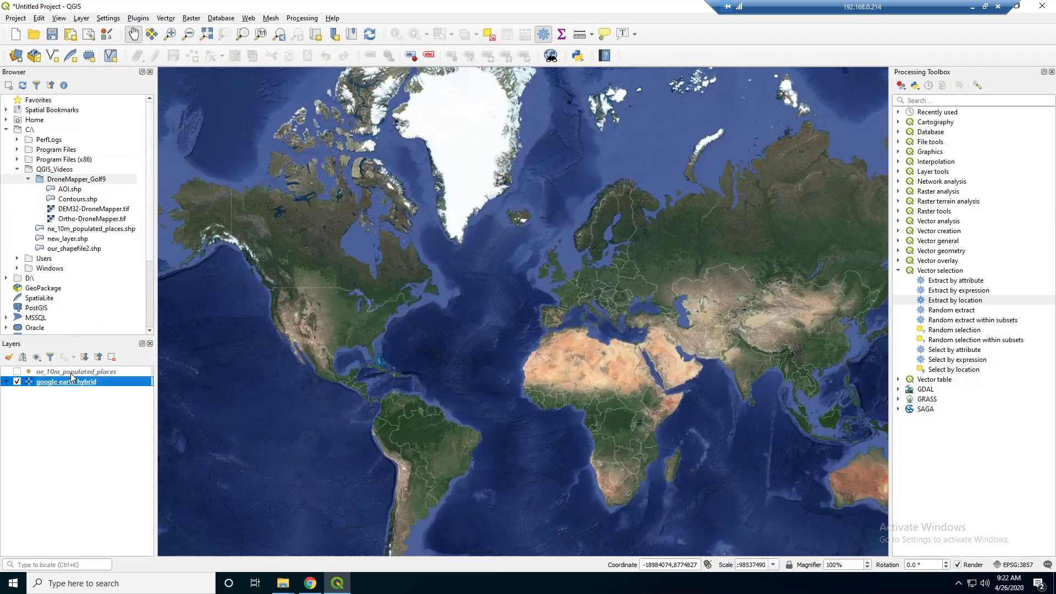
right_click(74, 372)
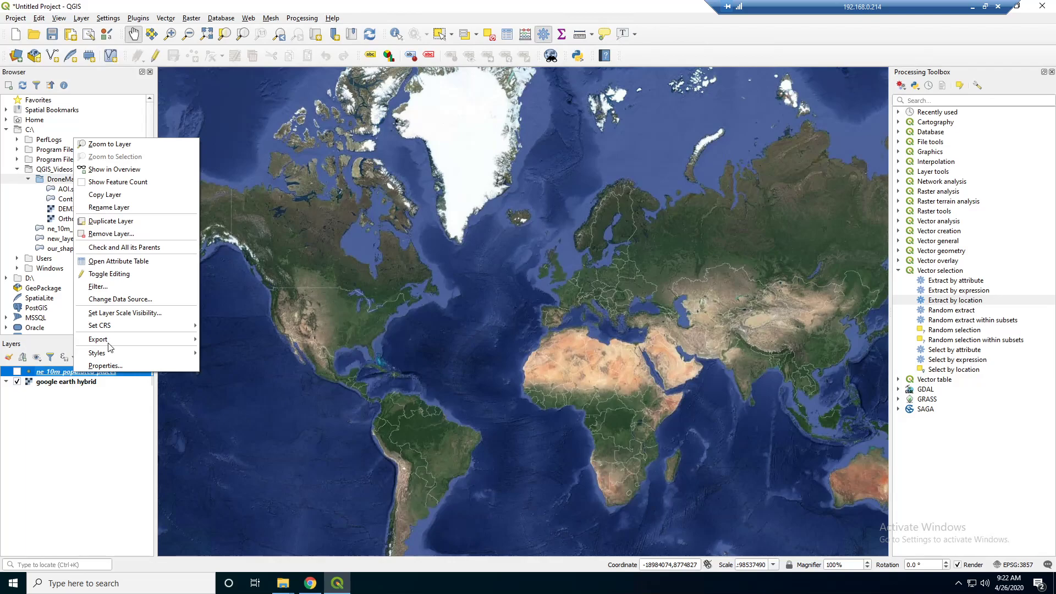
left_click(110, 234)
left_click(507, 303)
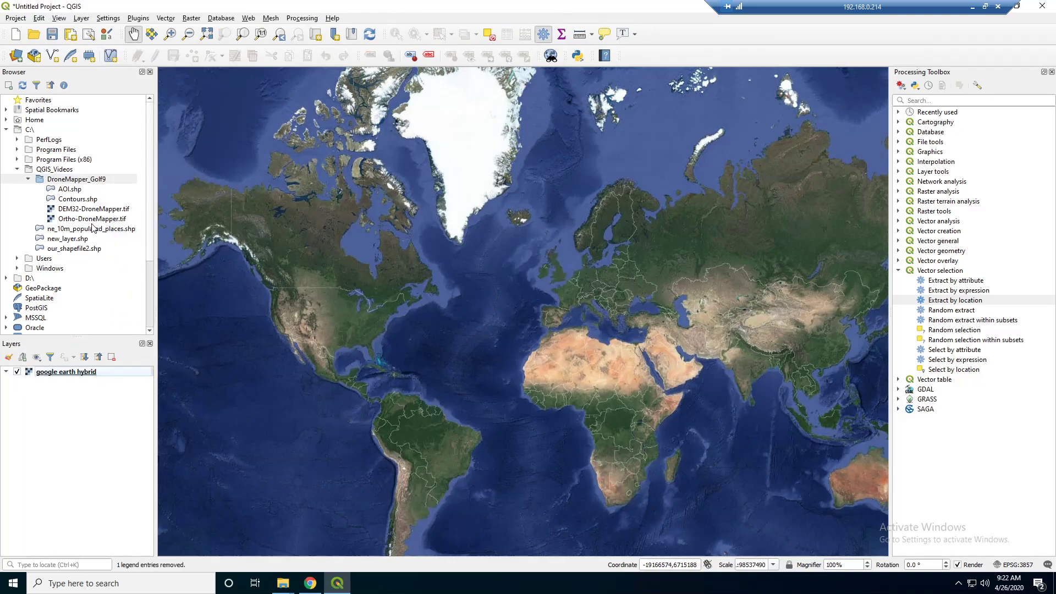
Step: Add AOI.shp to the map and zoom to the AOI layer's extent
left_click(71, 190)
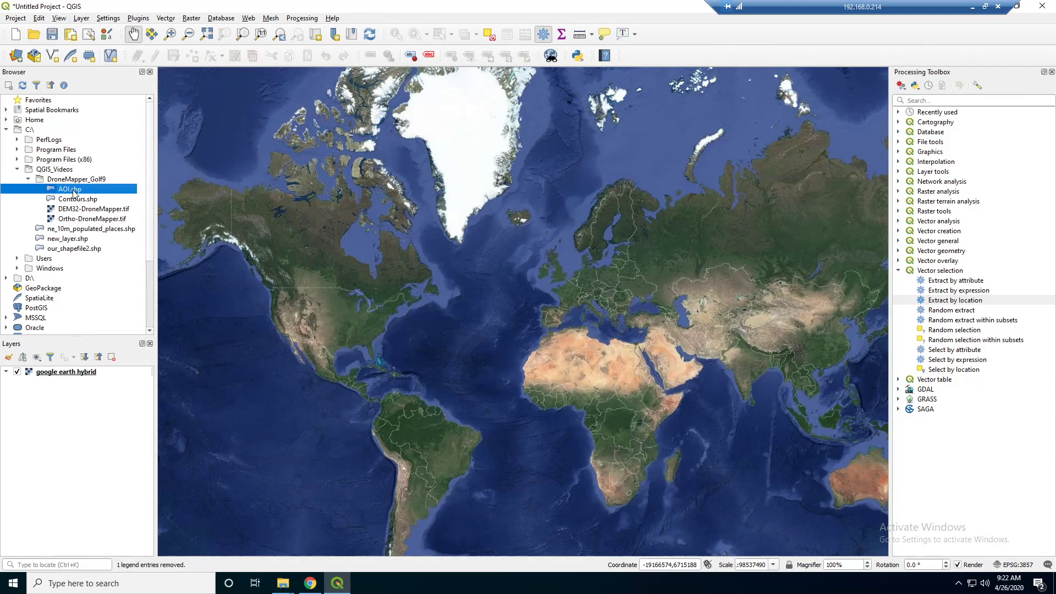
left_click_drag(71, 190, 270, 222)
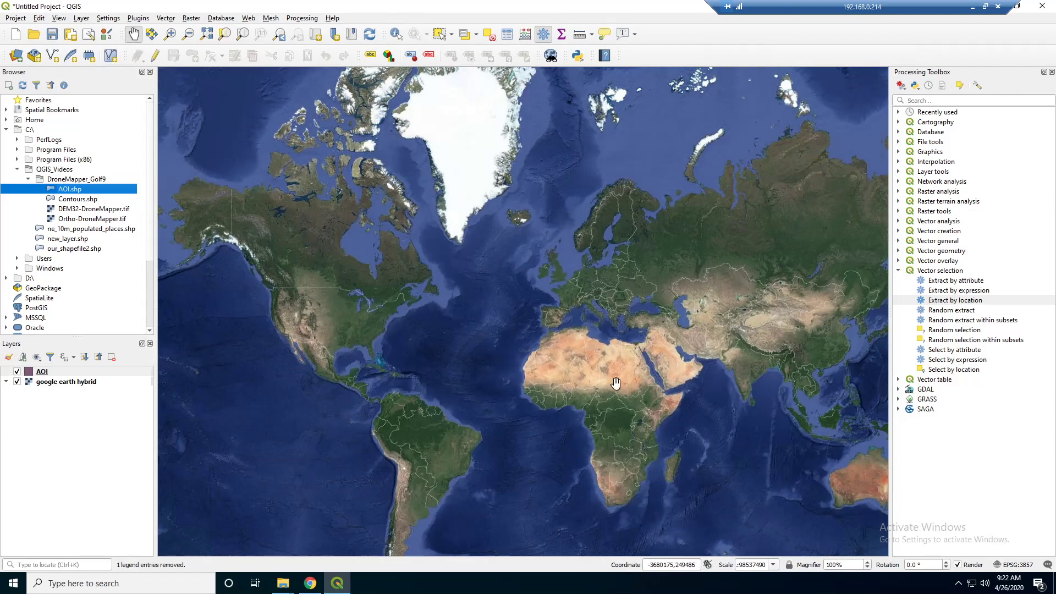
right_click(43, 373)
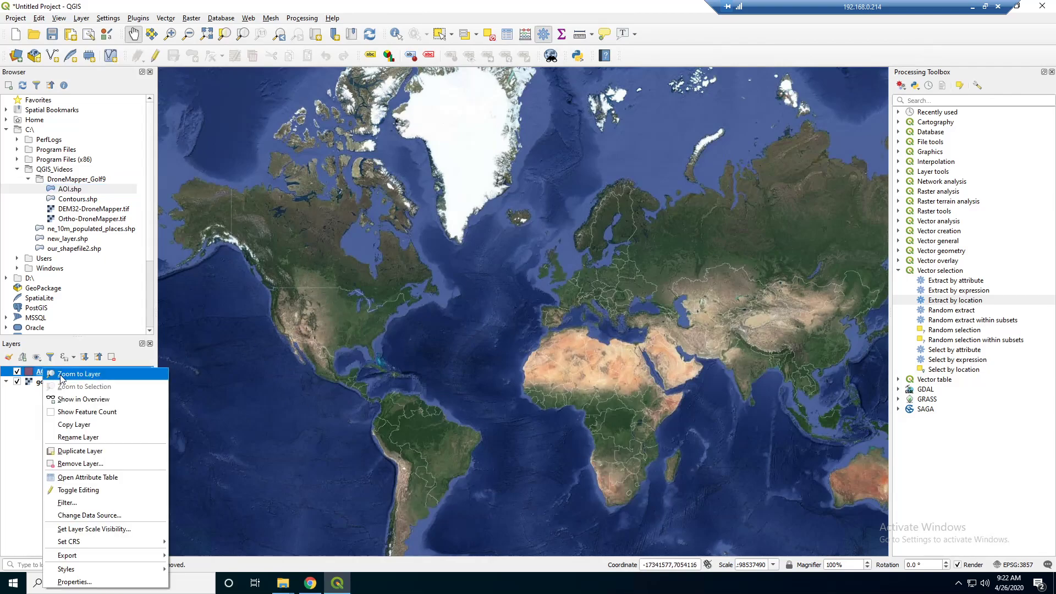
left_click(65, 376)
scroll(376, 262, "down", 2)
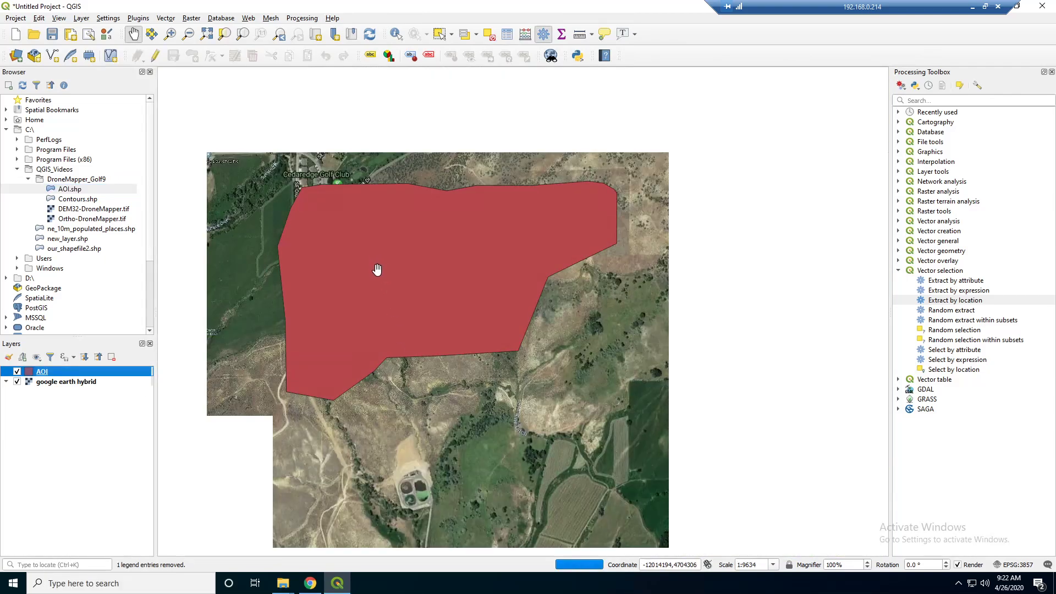
scroll(360, 265, "down", 4)
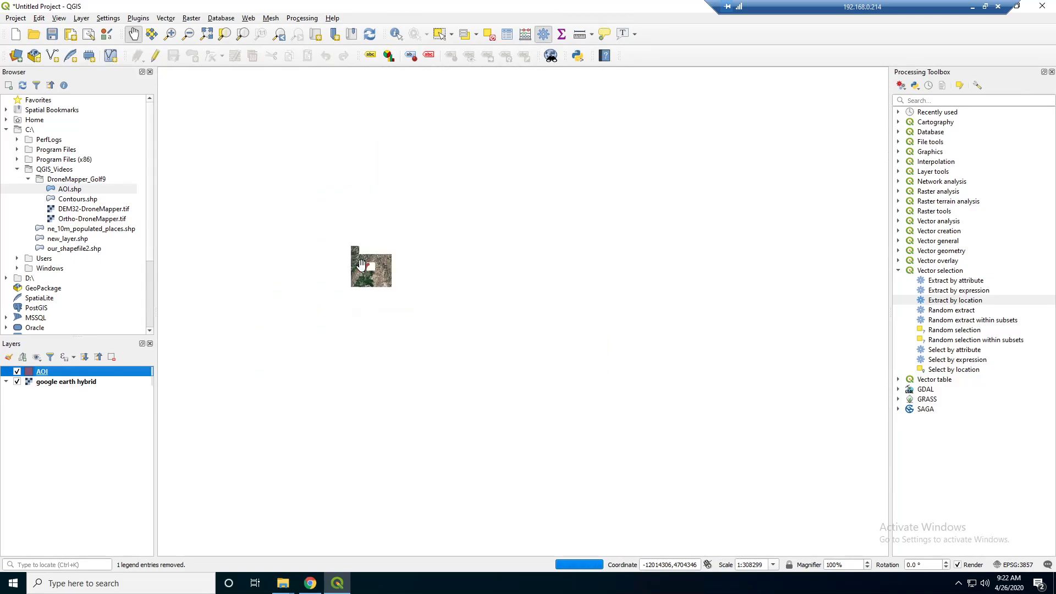
scroll(360, 265, "down", 2)
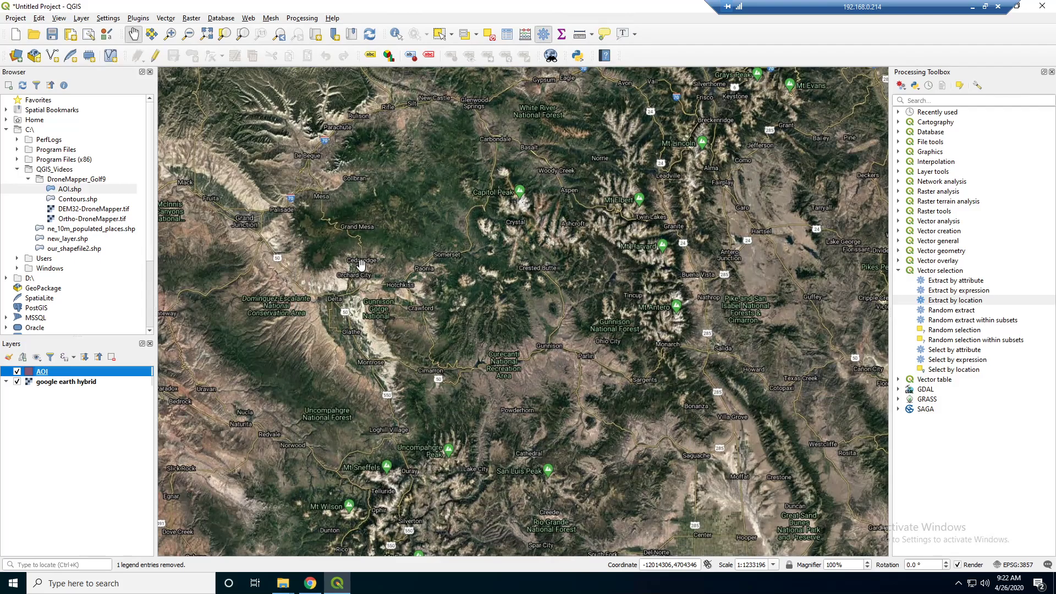
scroll(360, 265, "down", 2)
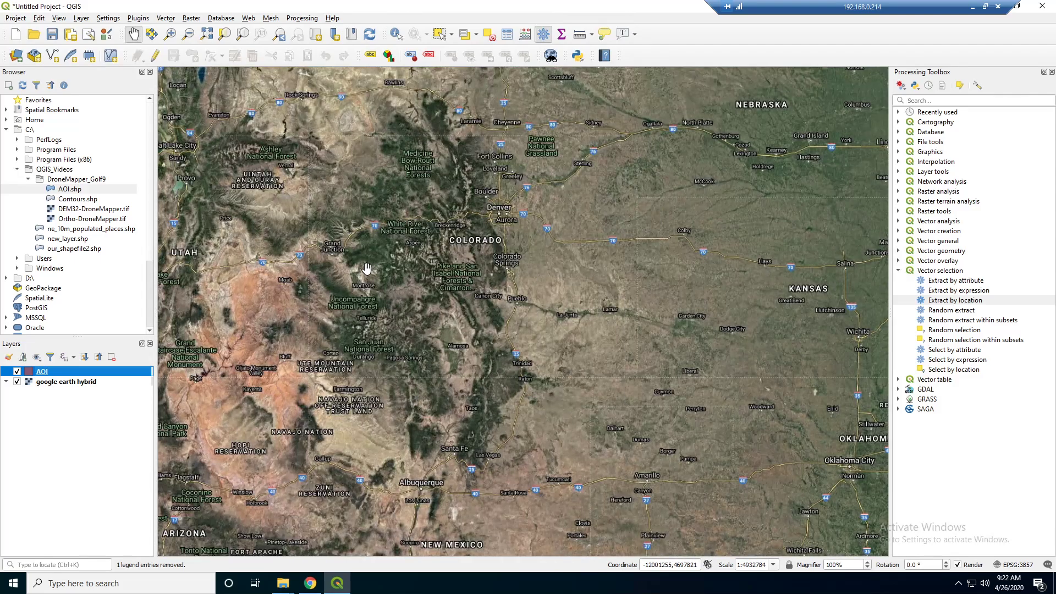
right_click(82, 373)
left_click(113, 379)
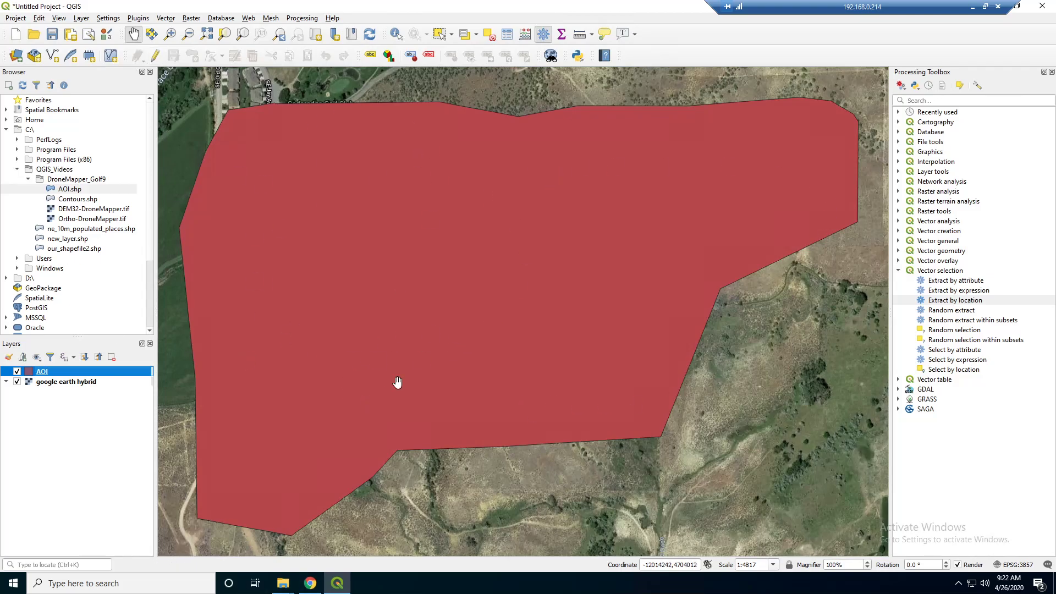
Step: Add Ortho-DroneMapper.tif to the map, hide google earth hybrid, and bring up the DroneMapper_Golf9 folder window
left_click(90, 220)
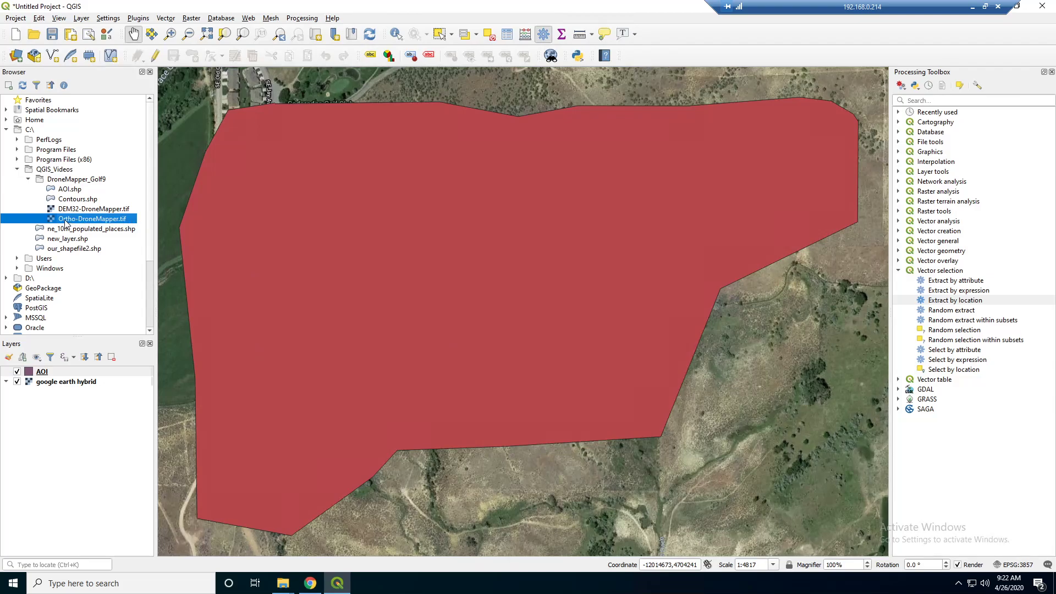
left_click_drag(65, 221, 279, 220)
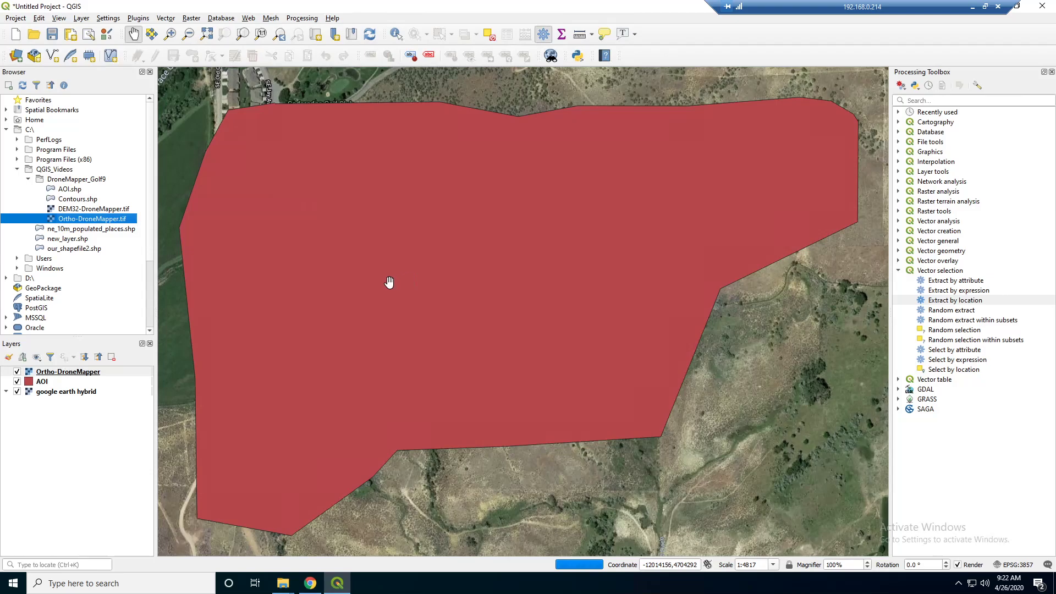
left_click(17, 392)
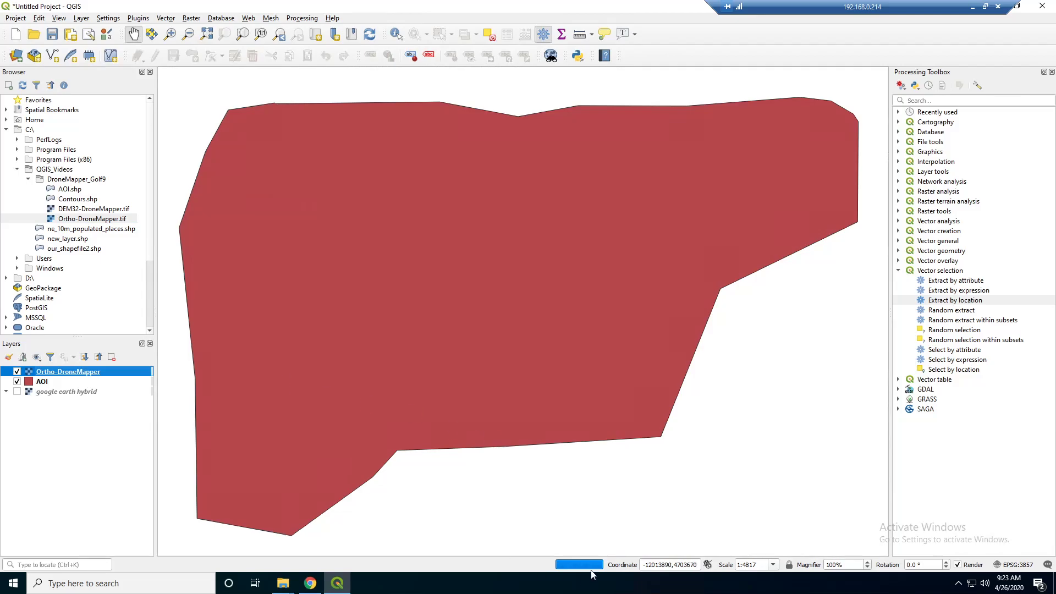
left_click(280, 586)
left_click(338, 528)
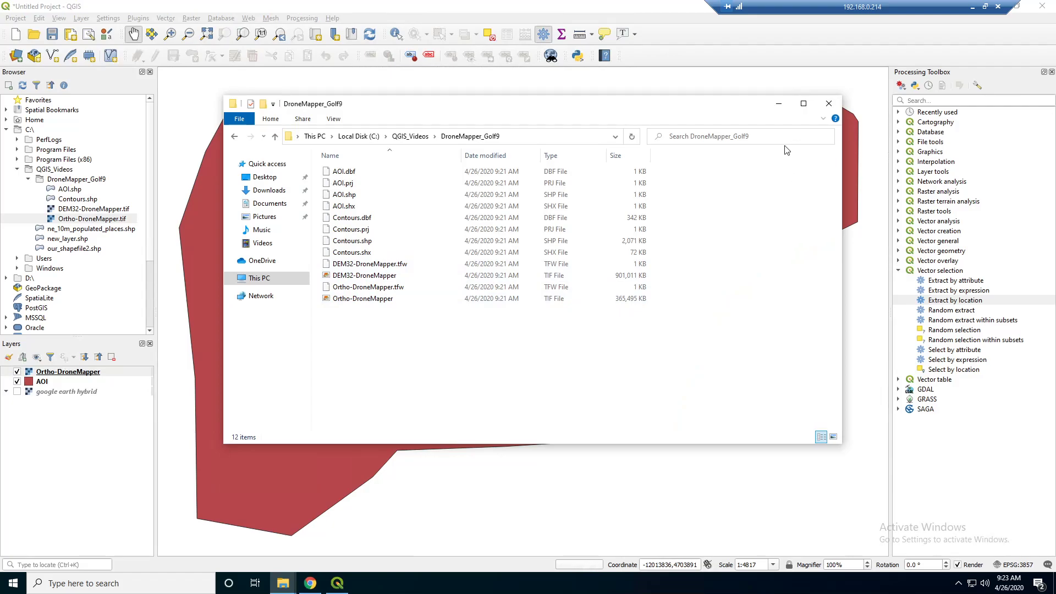
Step: Minimize the DroneMapper_Golf9 folder window to reveal the rendered orthomosaic in QGIS
left_click(778, 103)
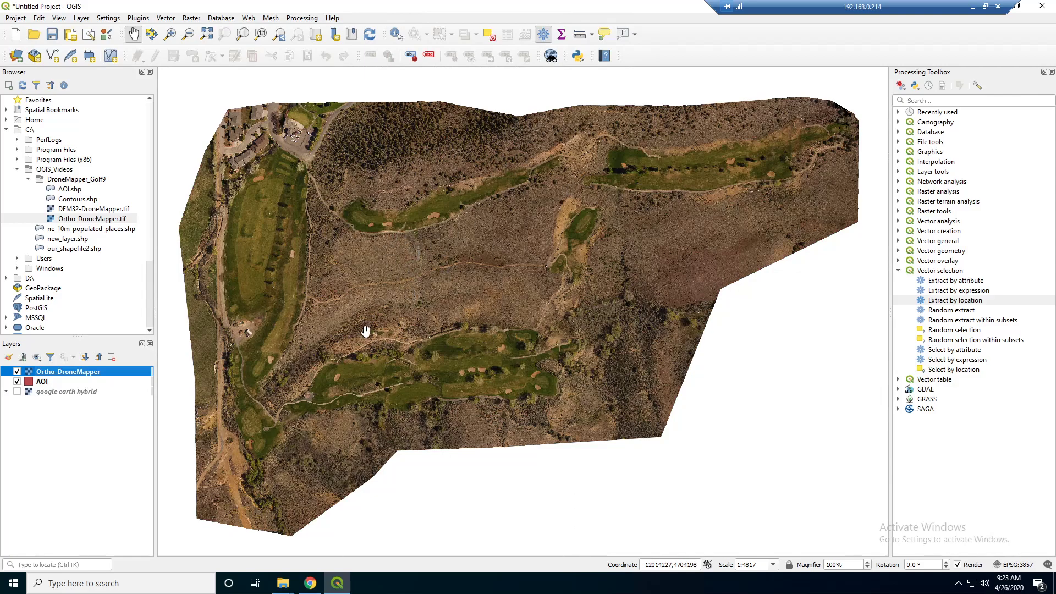
Step: Turn google earth hybrid back on, zoom in, hide AOI, and toggle Ortho-DroneMapper off and on to compare
left_click(17, 391)
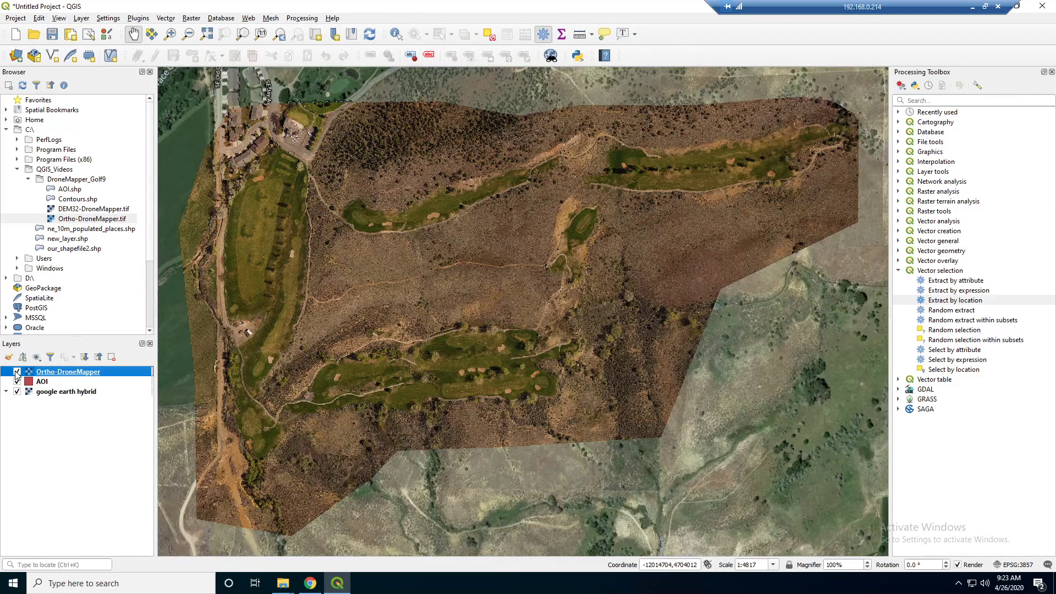
scroll(199, 137, "up", 2)
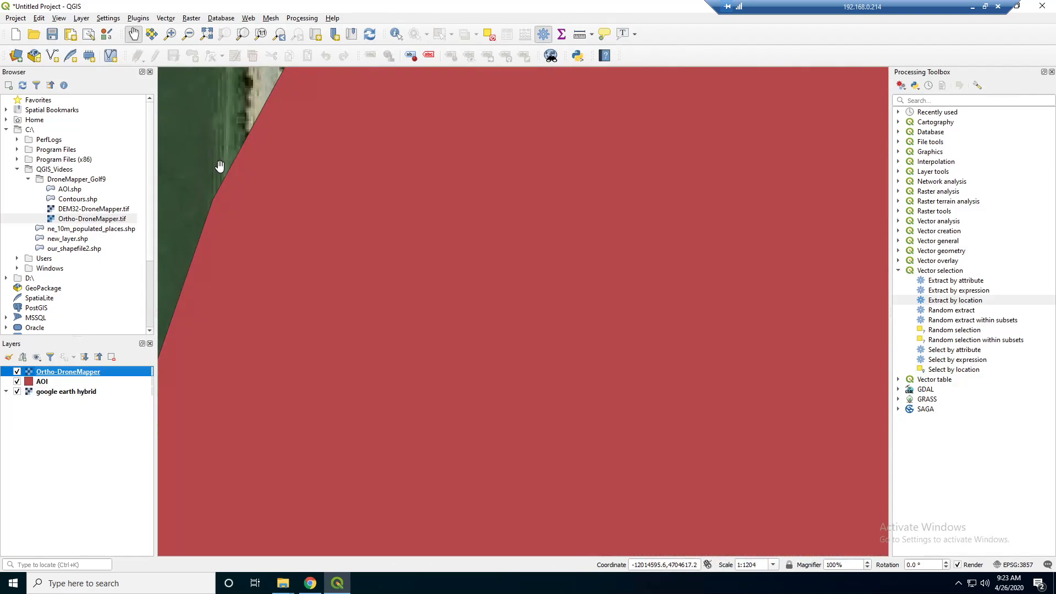
left_click(17, 381)
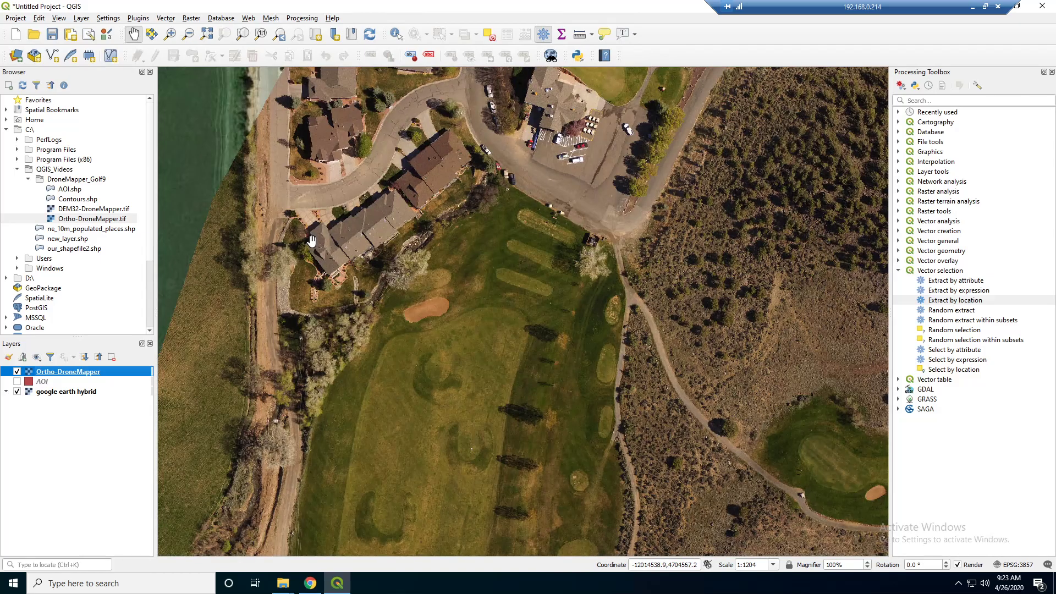
left_click(17, 371)
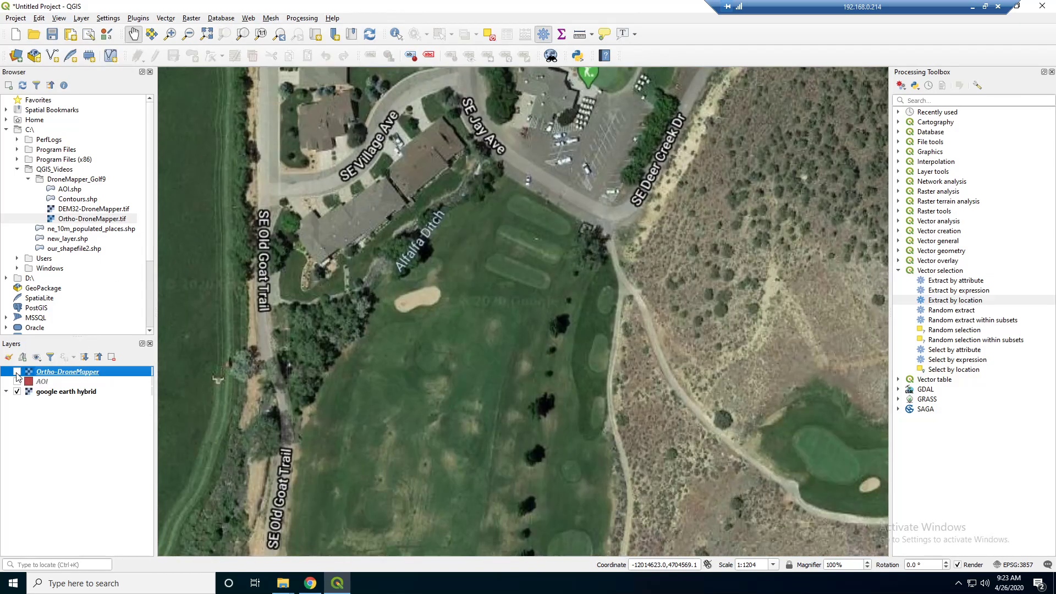
left_click(17, 372)
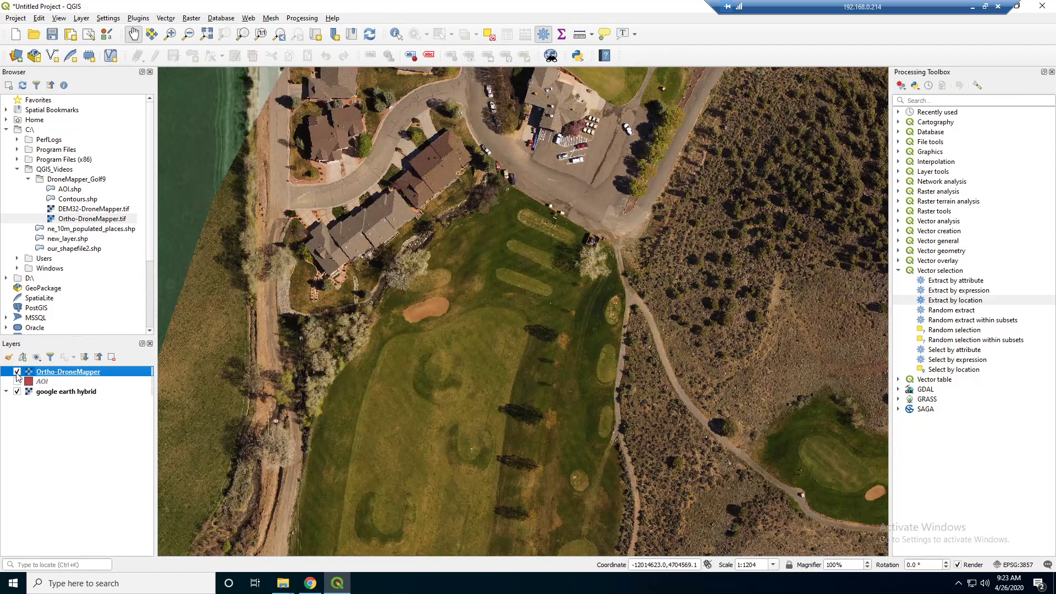
left_click(17, 372)
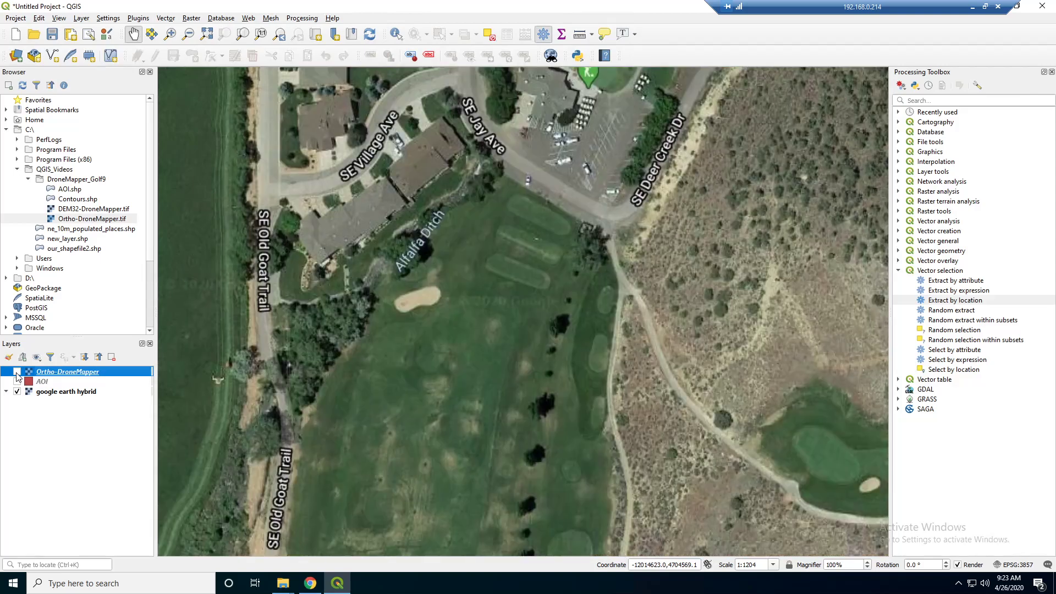
left_click(17, 372)
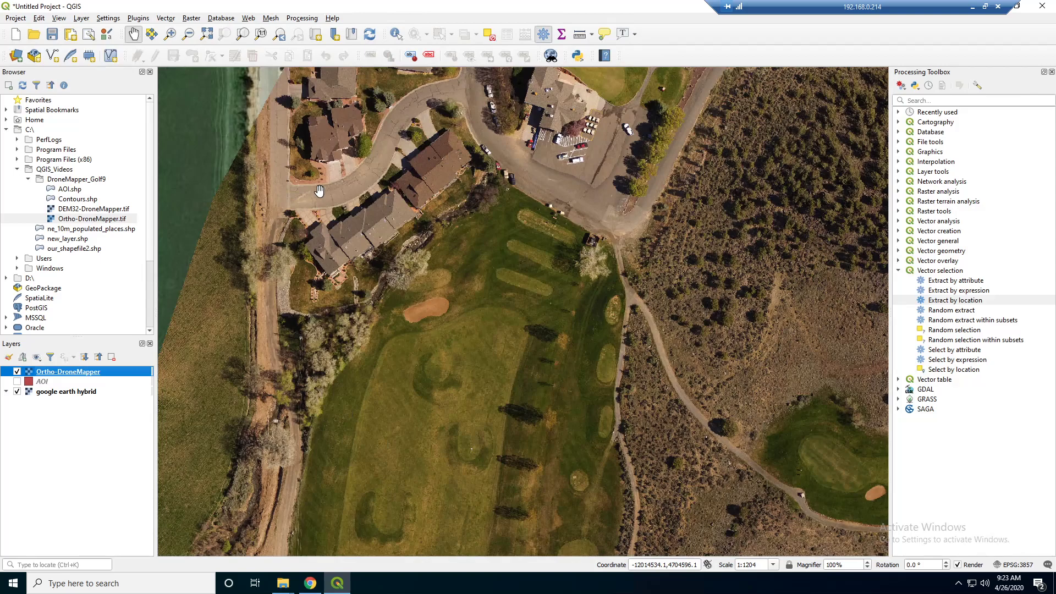
left_click(187, 20)
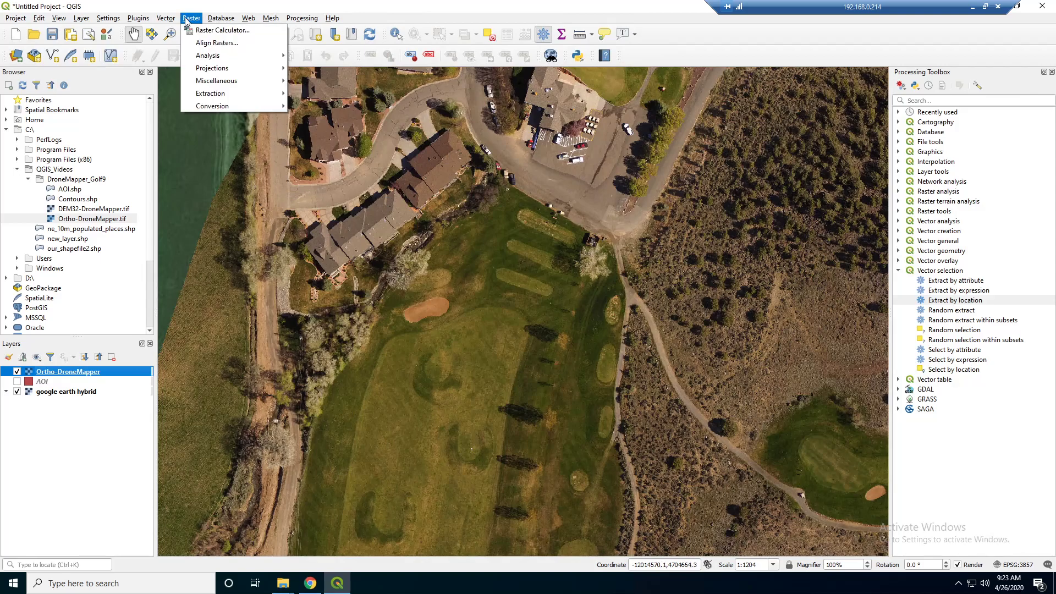
mouse_move(199, 59)
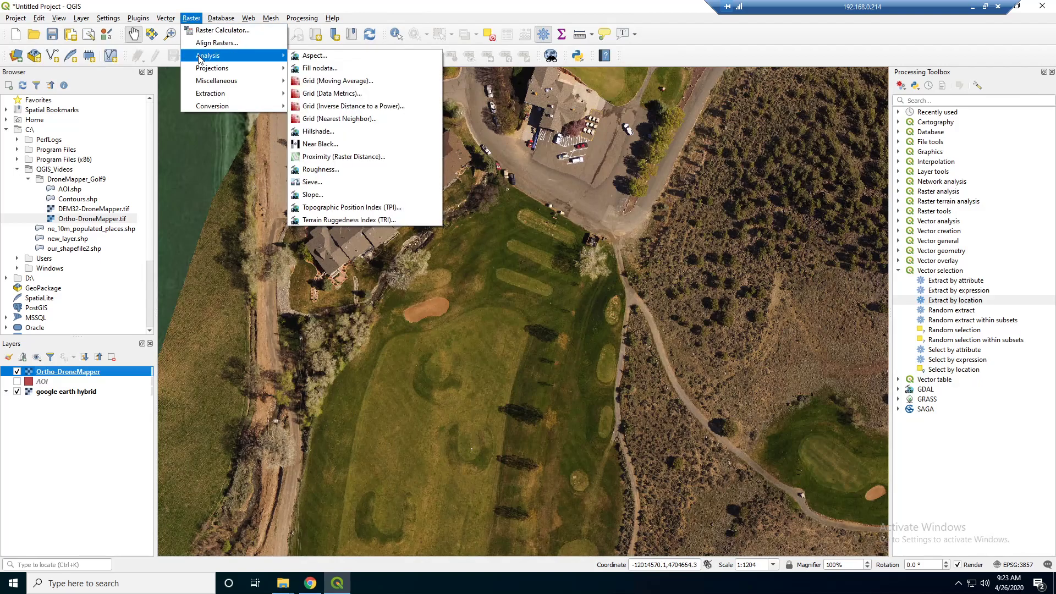
left_click(192, 18)
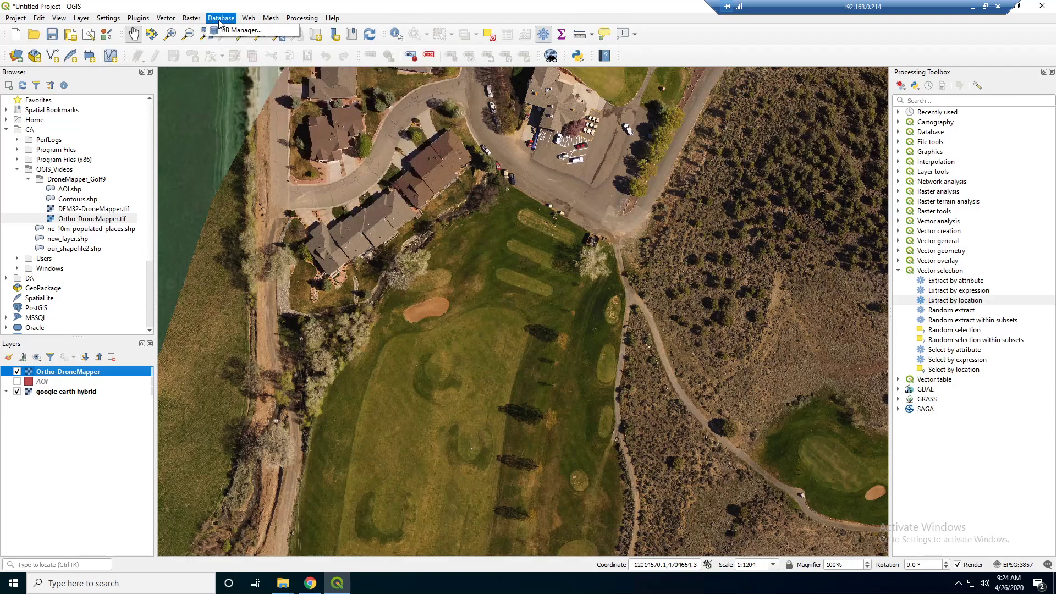
left_click(139, 18)
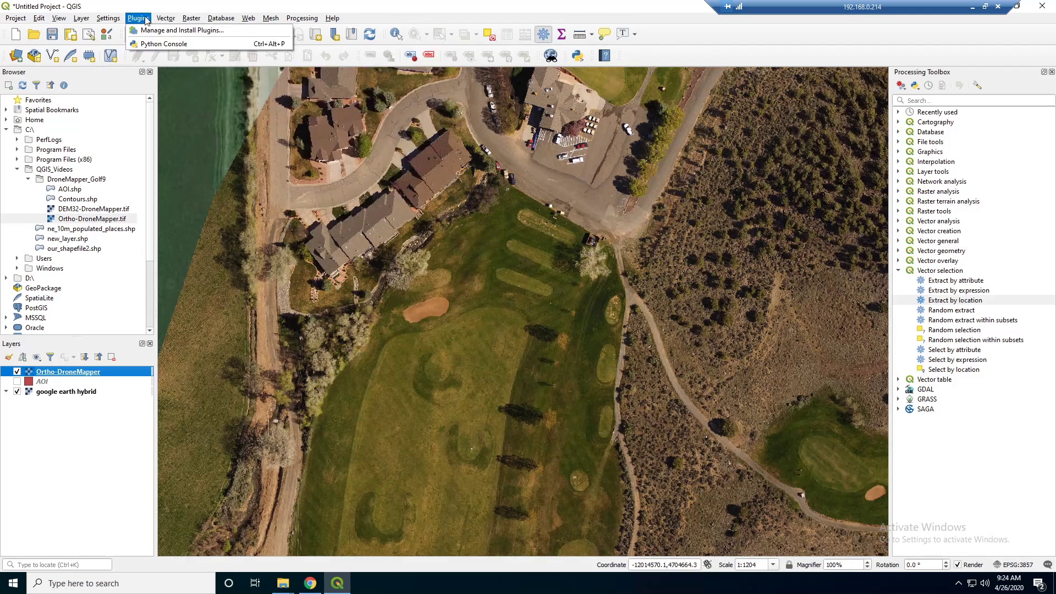
left_click(147, 20)
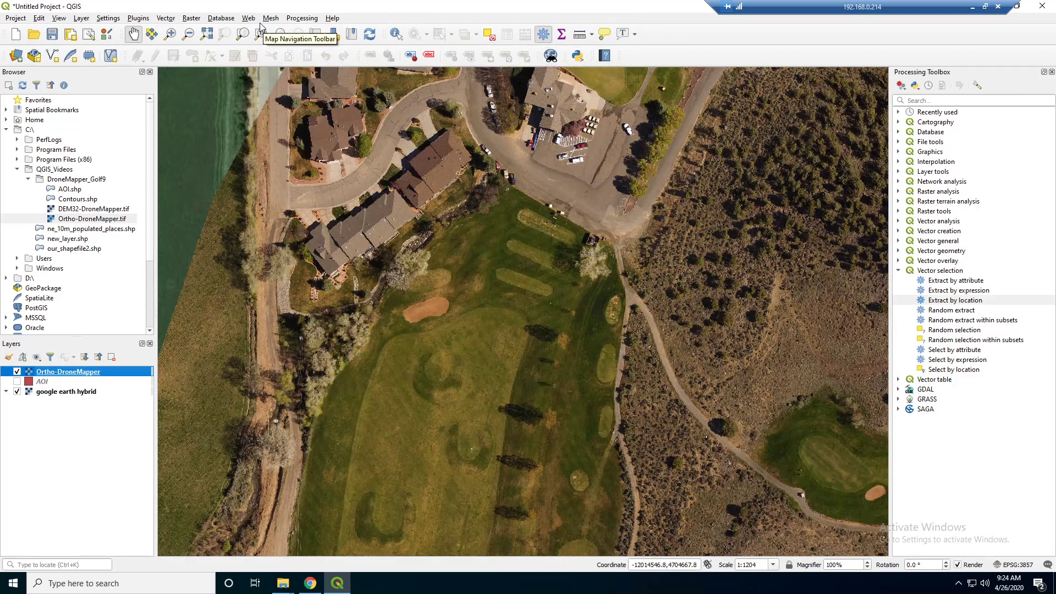
left_click(165, 18)
mouse_move(180, 35)
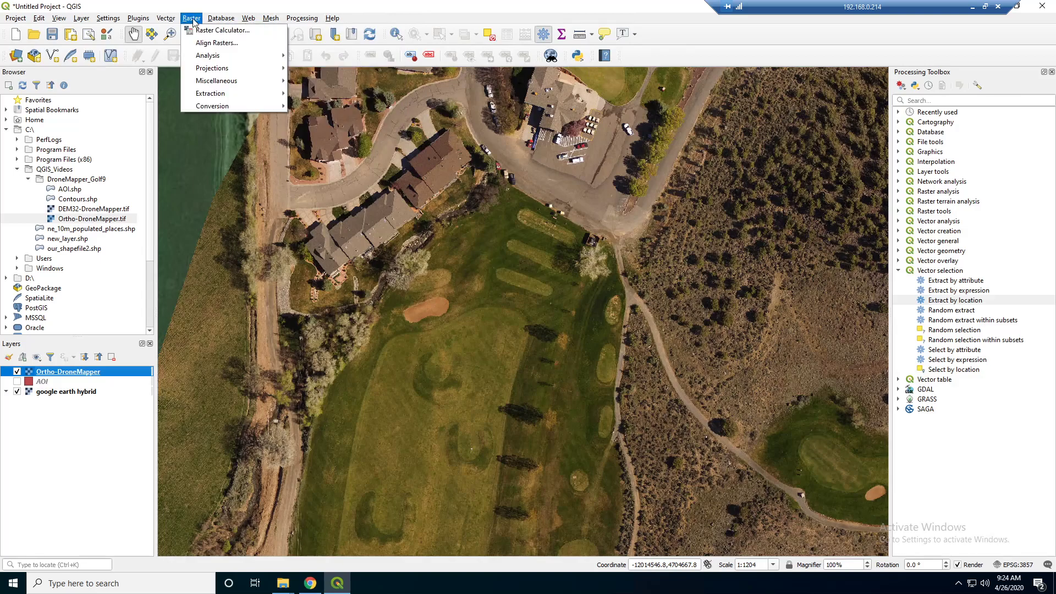
mouse_move(224, 87)
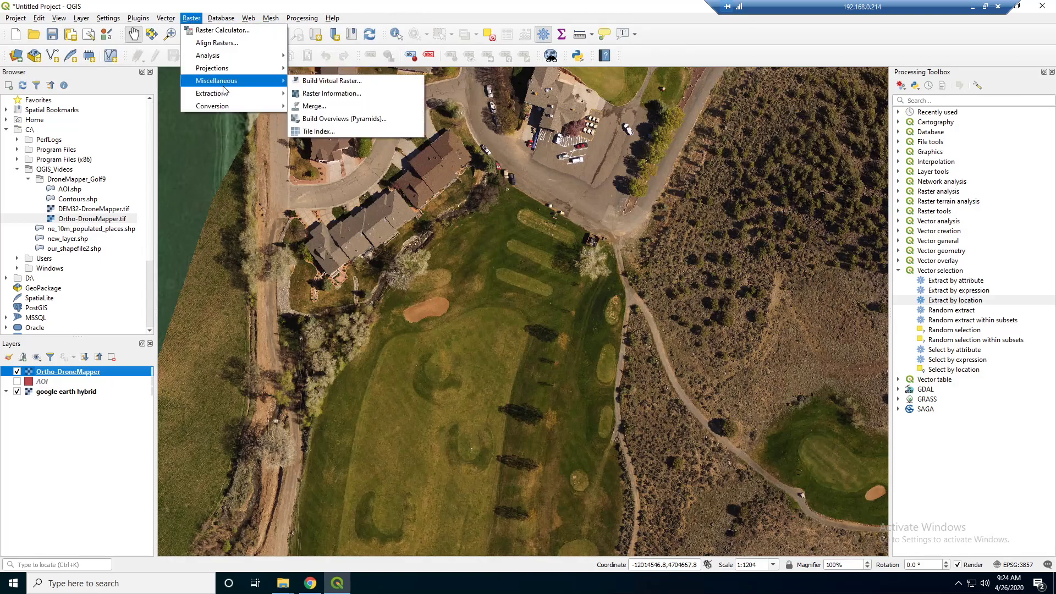
left_click(924, 102)
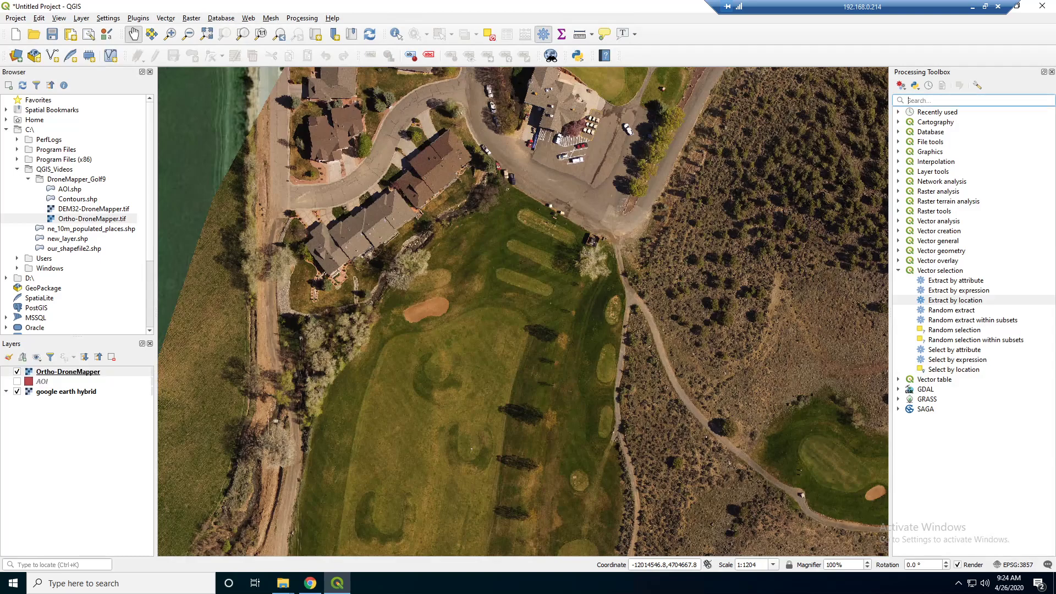
type("swipe")
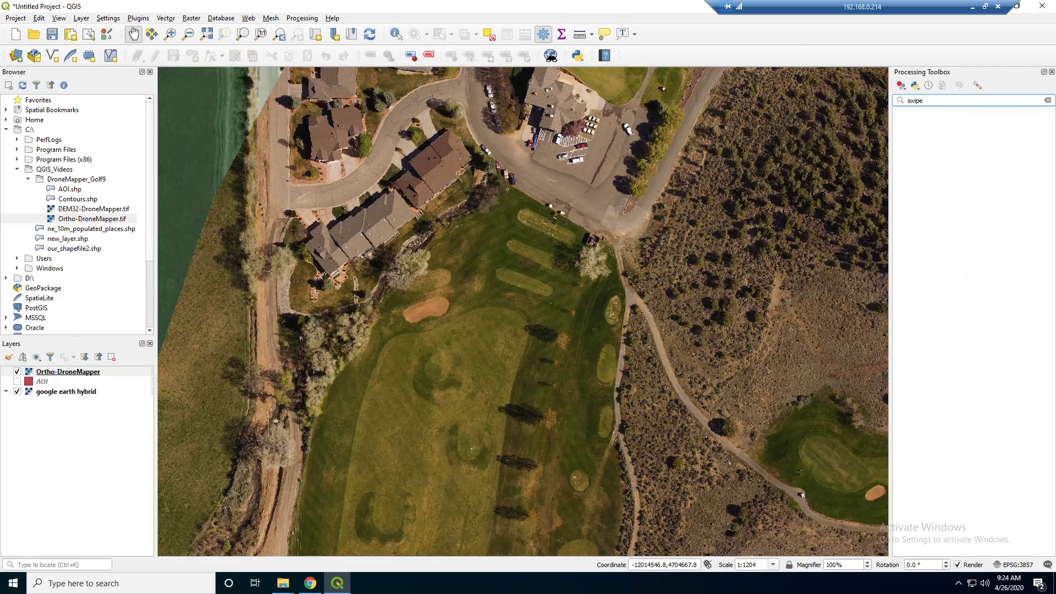
left_click(1047, 100)
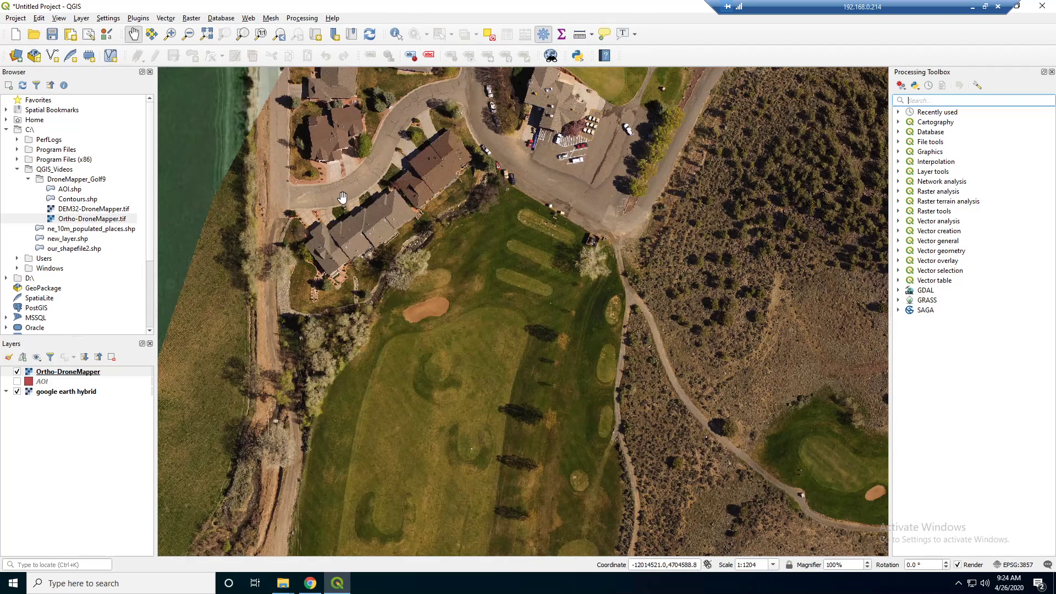
Step: Turn off google earth hybrid and zoom in on the orthomosaic shown alone
left_click_drag(341, 198, 395, 244)
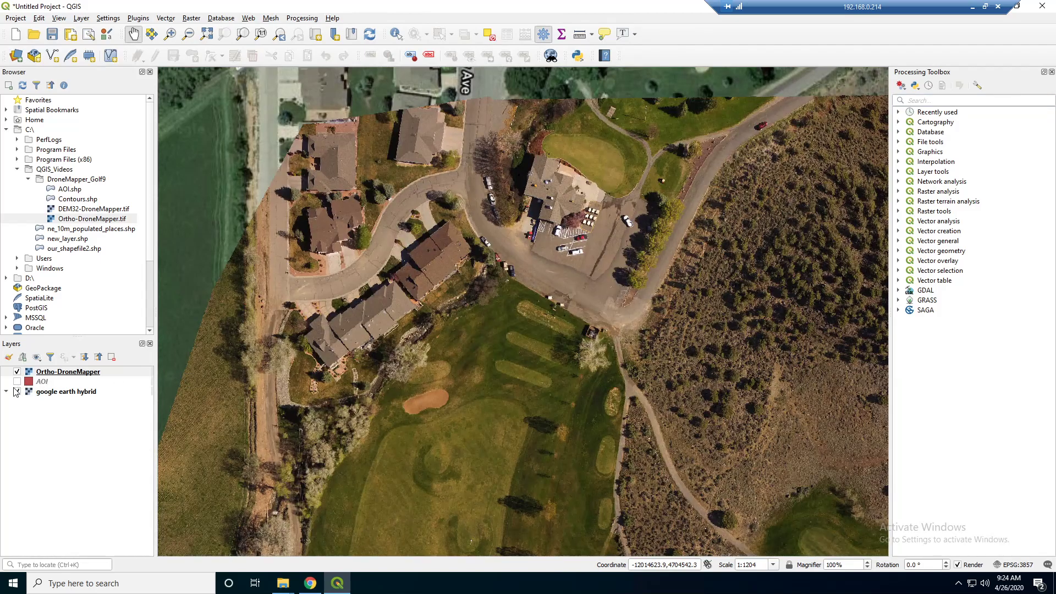
left_click(18, 392)
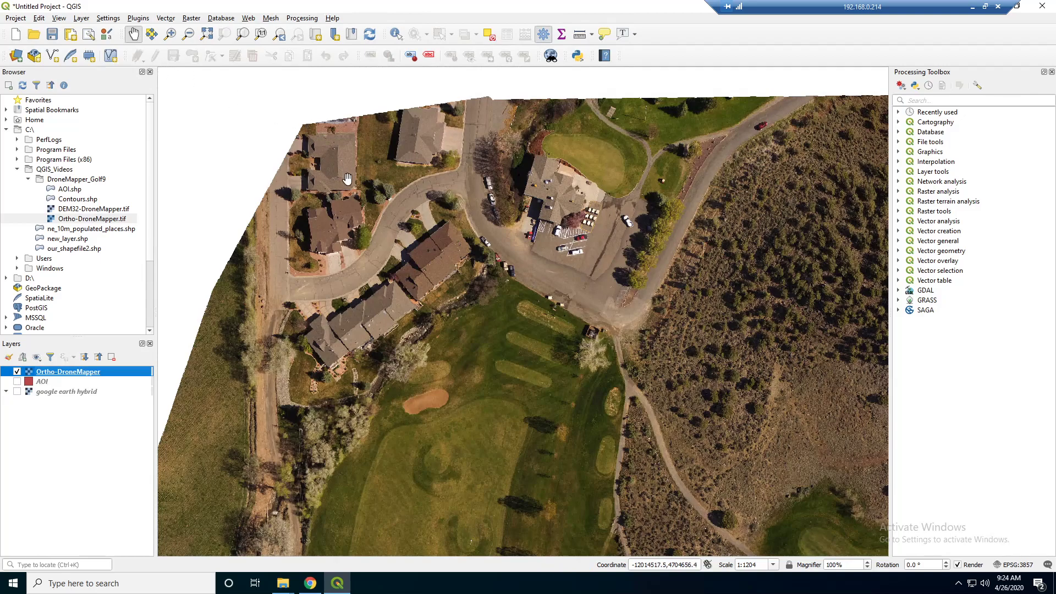
left_click_drag(347, 179, 416, 74)
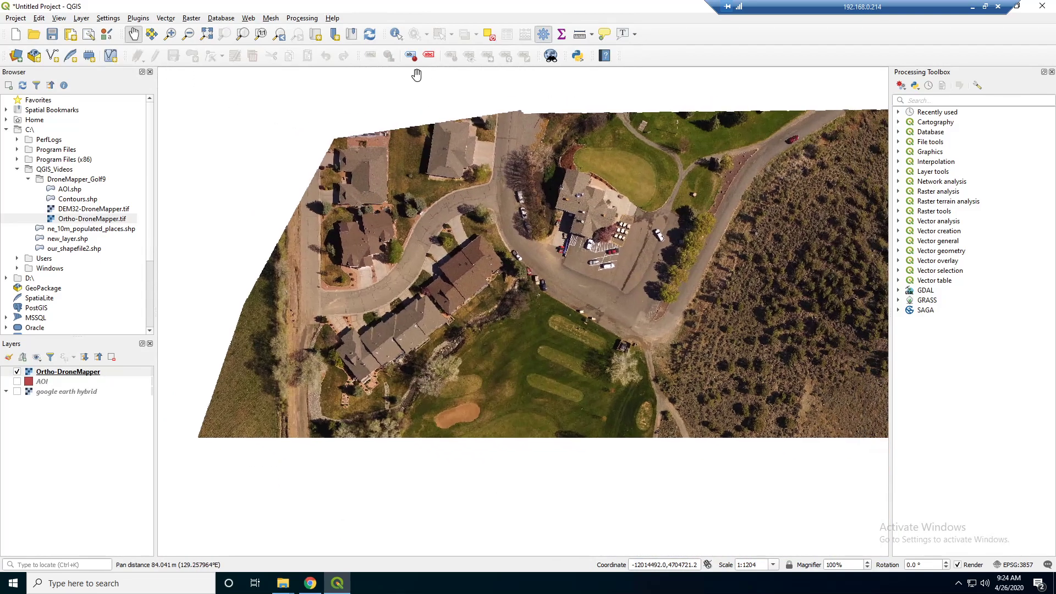
scroll(416, 74, "up", 1)
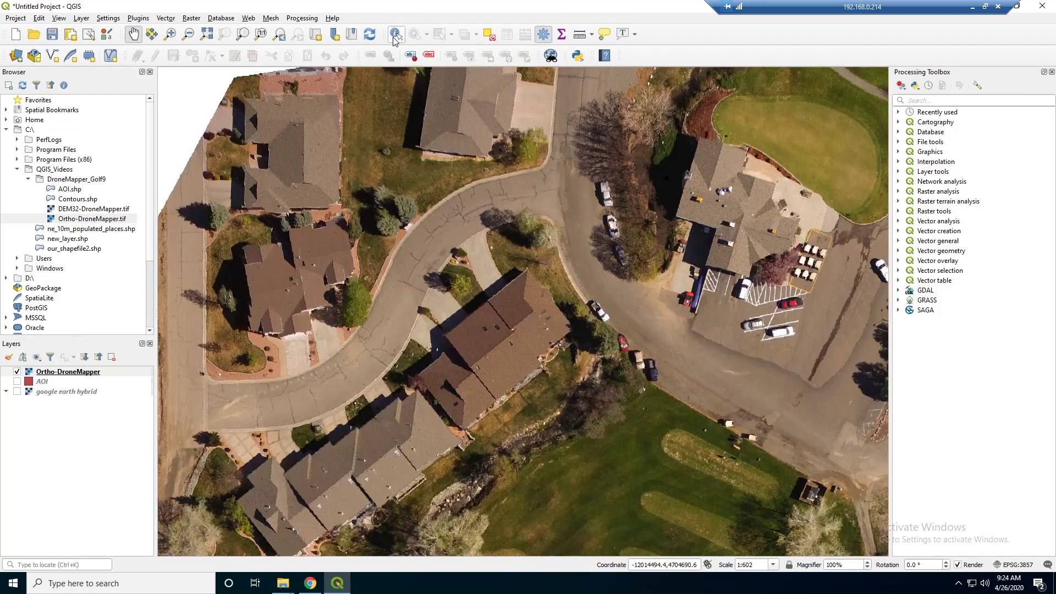
Step: Identify a rooftop pixel on Ortho-DroneMapper and widen the results column to read band names
left_click(394, 35)
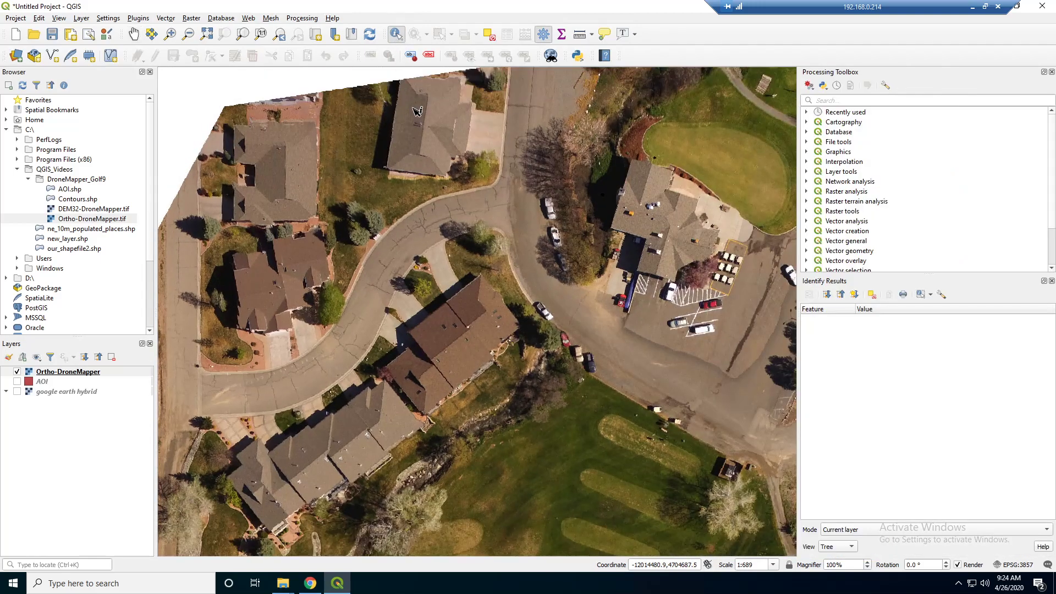
left_click(444, 170)
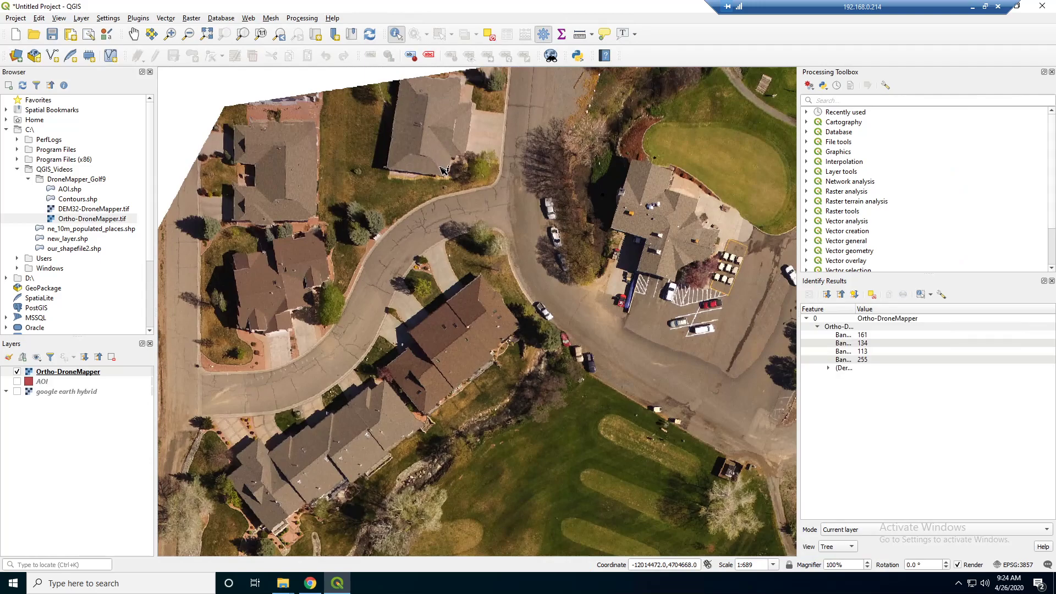
left_click(855, 326)
left_click_drag(858, 310, 898, 310)
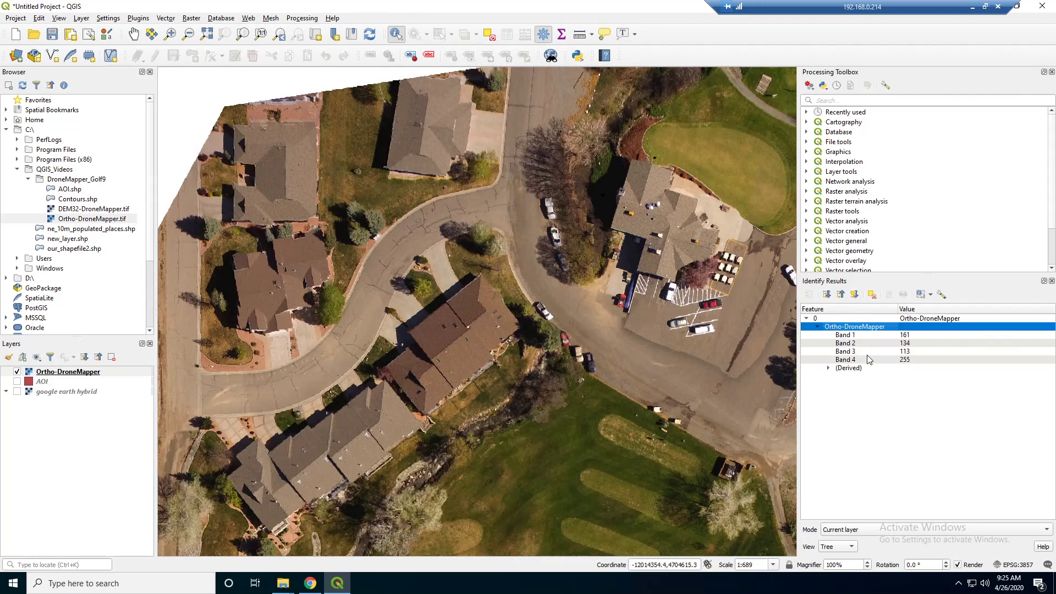
Step: Sample band values on light pavement and in tree shadows, including a zero-value dark pixel
left_click_drag(543, 177, 517, 219)
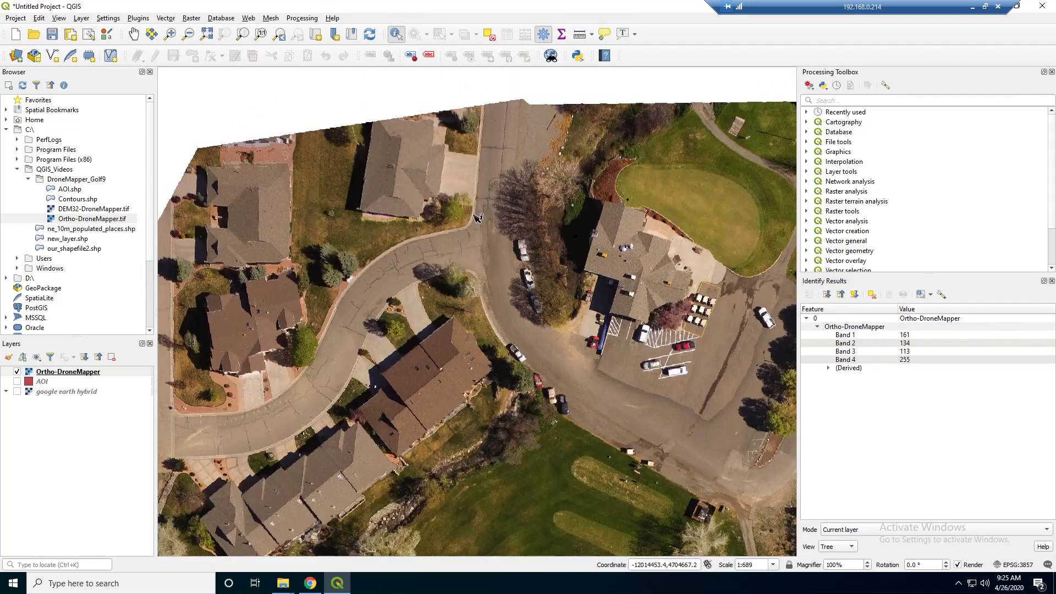
scroll(480, 148, "up", 2)
scroll(459, 206, "up", 1)
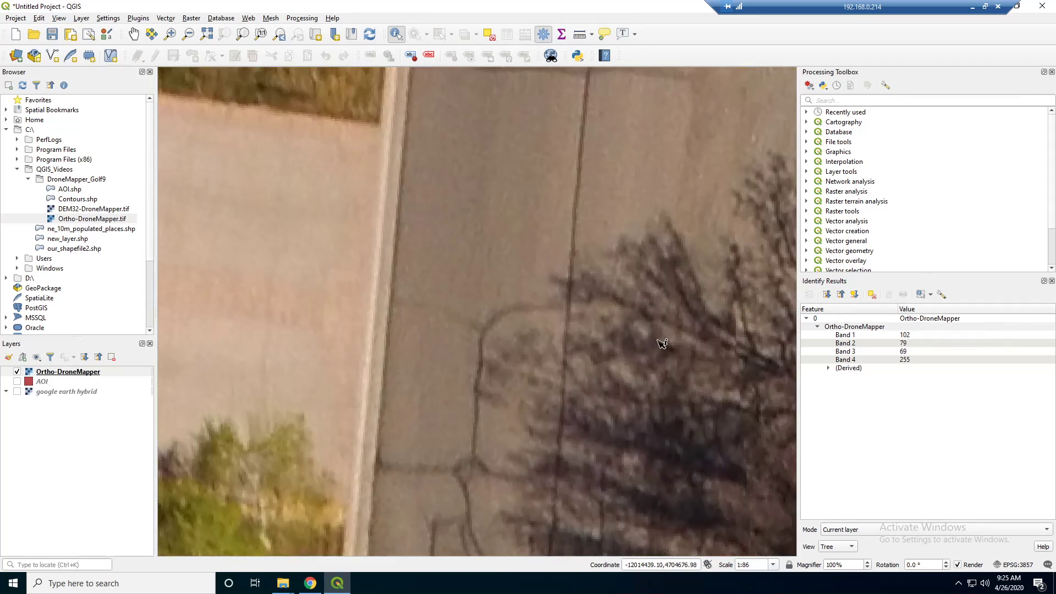
left_click(523, 303)
left_click(619, 366)
scroll(497, 257, "down", 2)
left_click(496, 257)
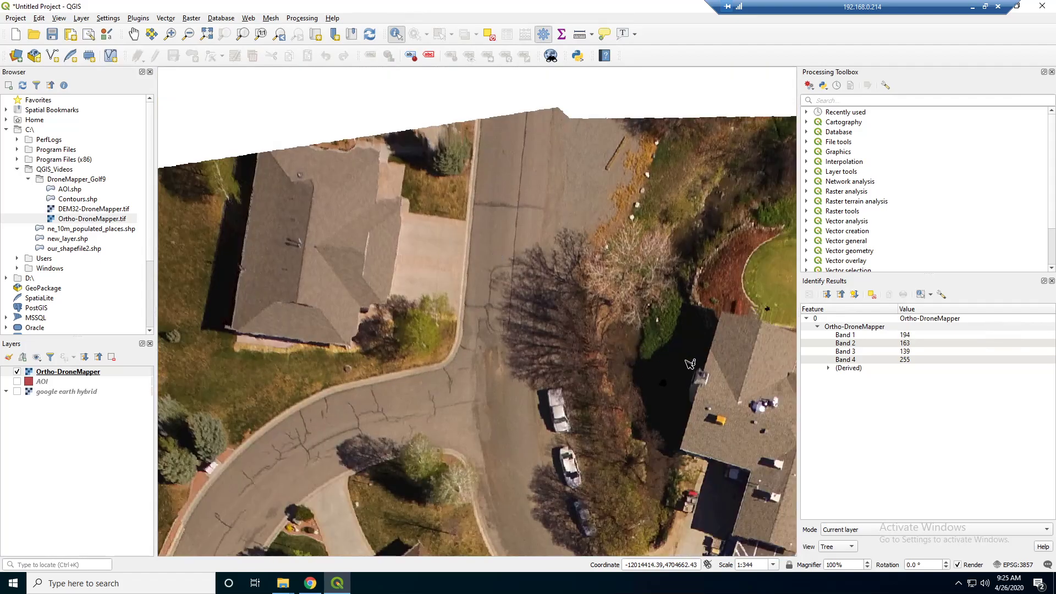
left_click(689, 363)
left_click(668, 389)
Step: Sample the white car and a roadside pixel reading 153, 128, 108 and 255
scroll(669, 392, "up", 2)
scroll(647, 366, "up", 1)
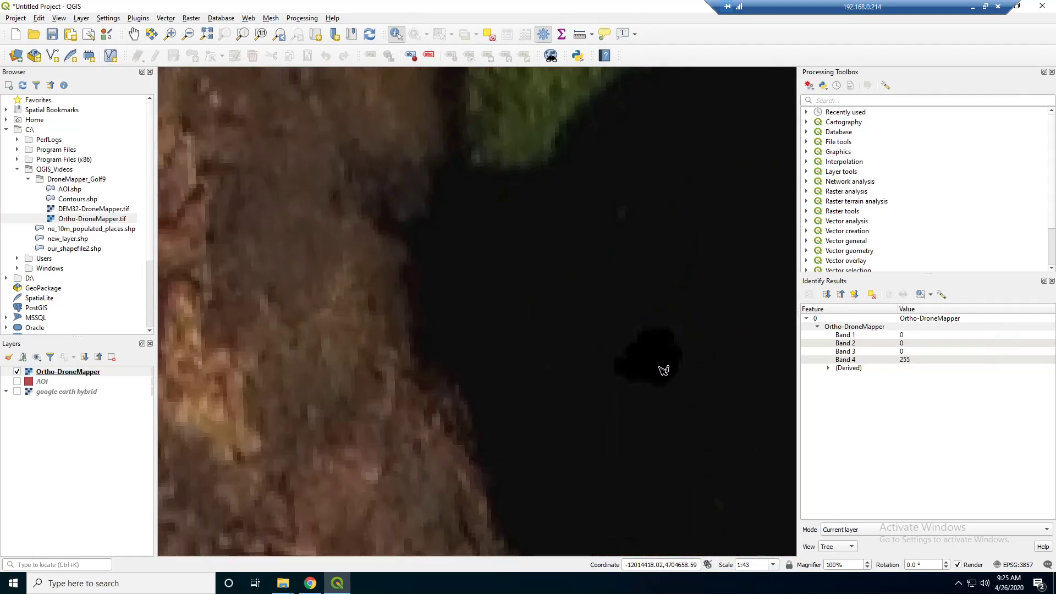
scroll(674, 367, "down", 4)
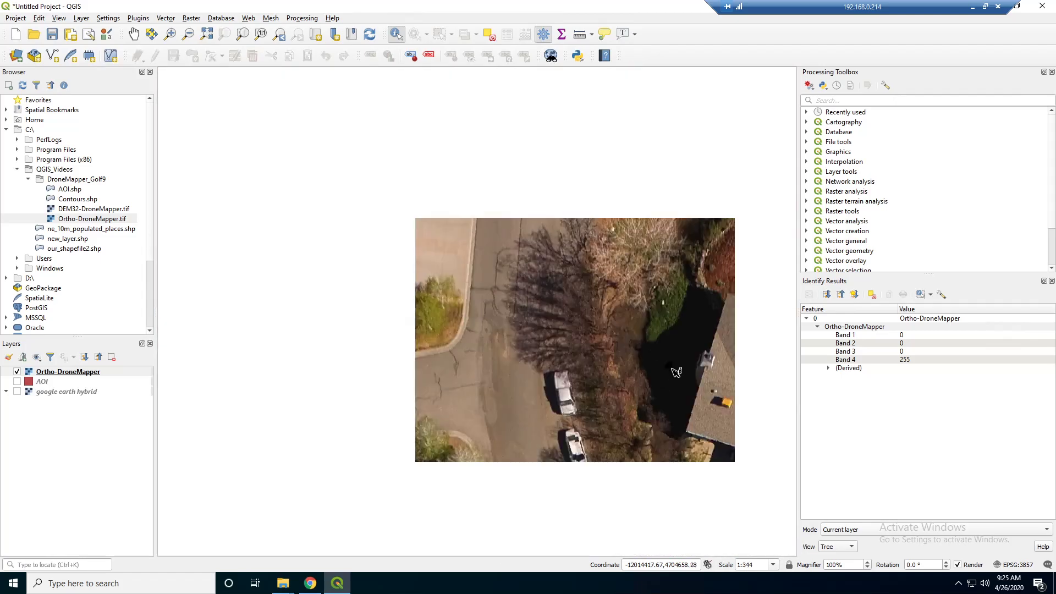
scroll(662, 387, "up", 1)
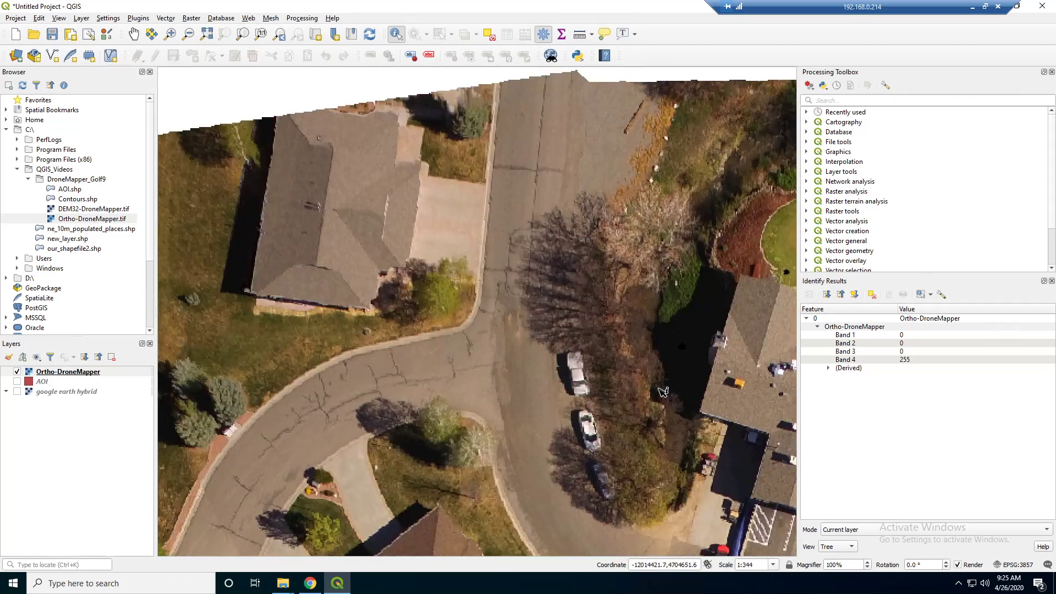
left_click(583, 379)
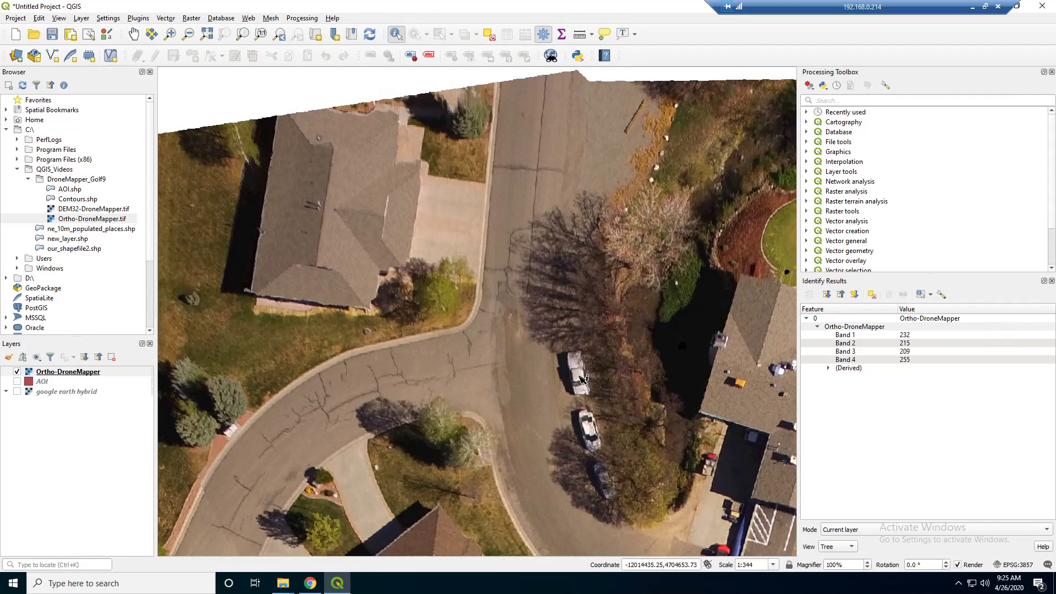
left_click(672, 366)
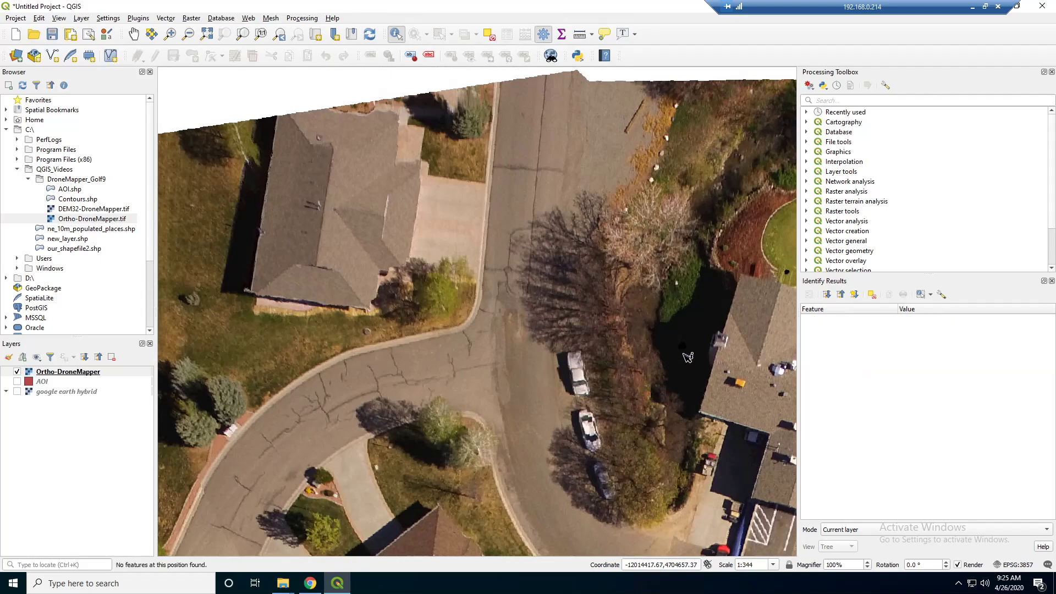
left_click_drag(687, 356, 525, 311)
scroll(525, 311, "down", 1)
left_click_drag(670, 346, 368, 242)
scroll(436, 290, "up", 1)
left_click(436, 290)
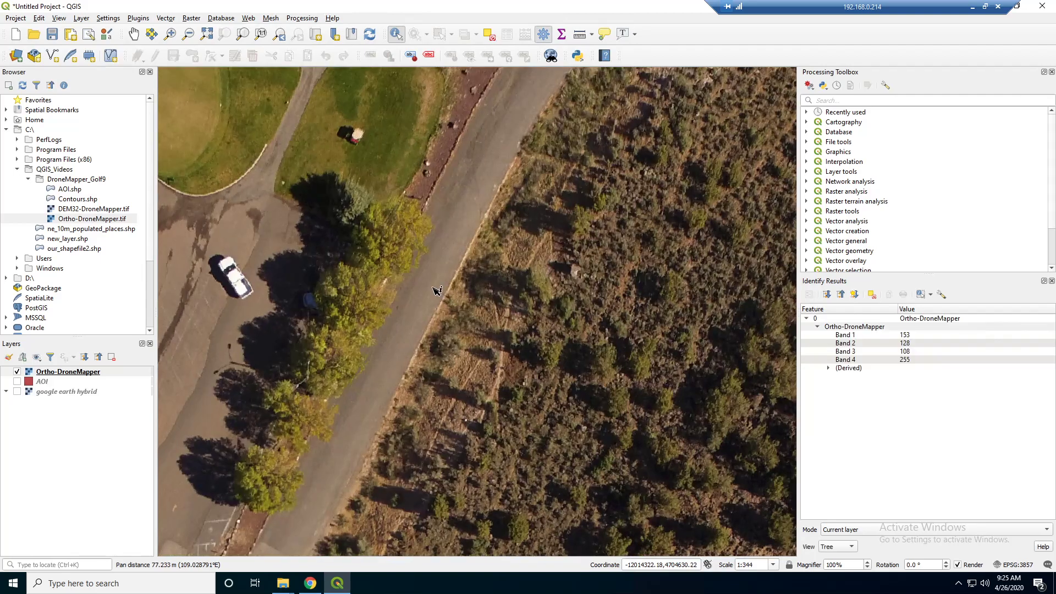
scroll(463, 266, "up", 1)
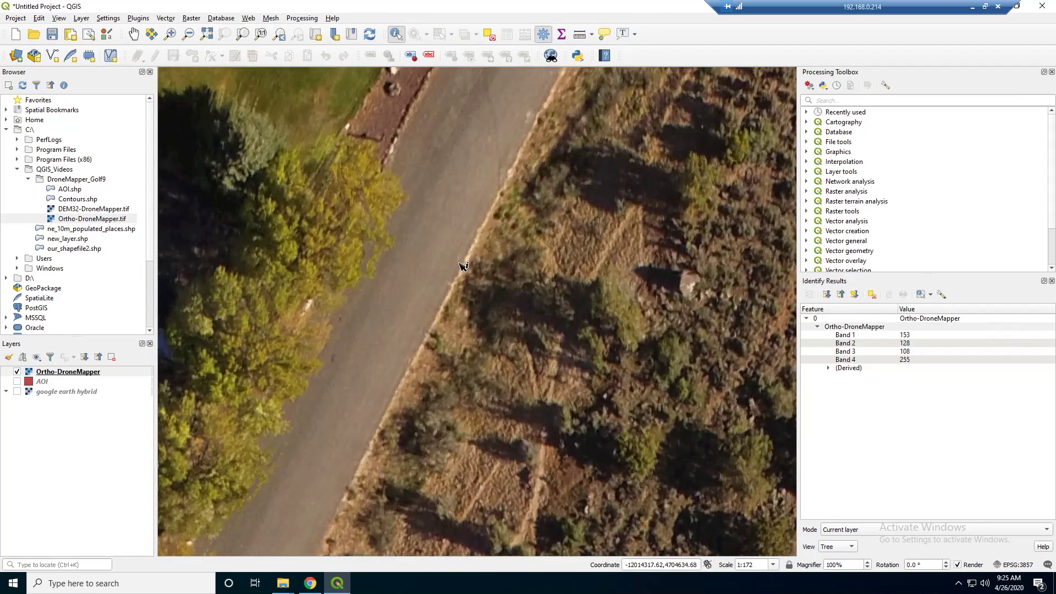
Step: Activate Measure Line at a pixel edge and switch its units to centimetres
scroll(463, 266, "up", 6)
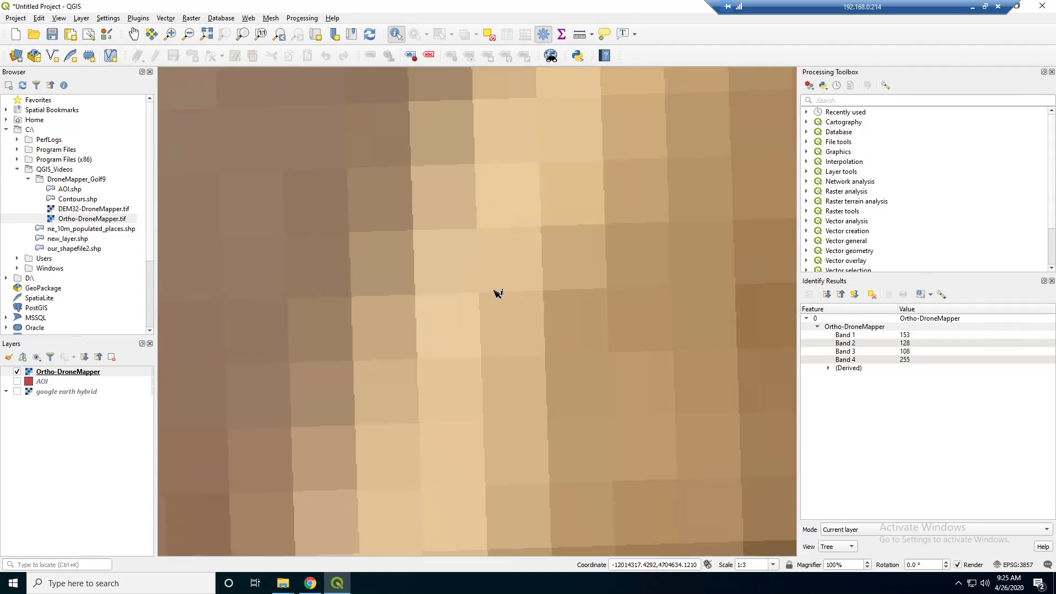
scroll(498, 293, "up", 2)
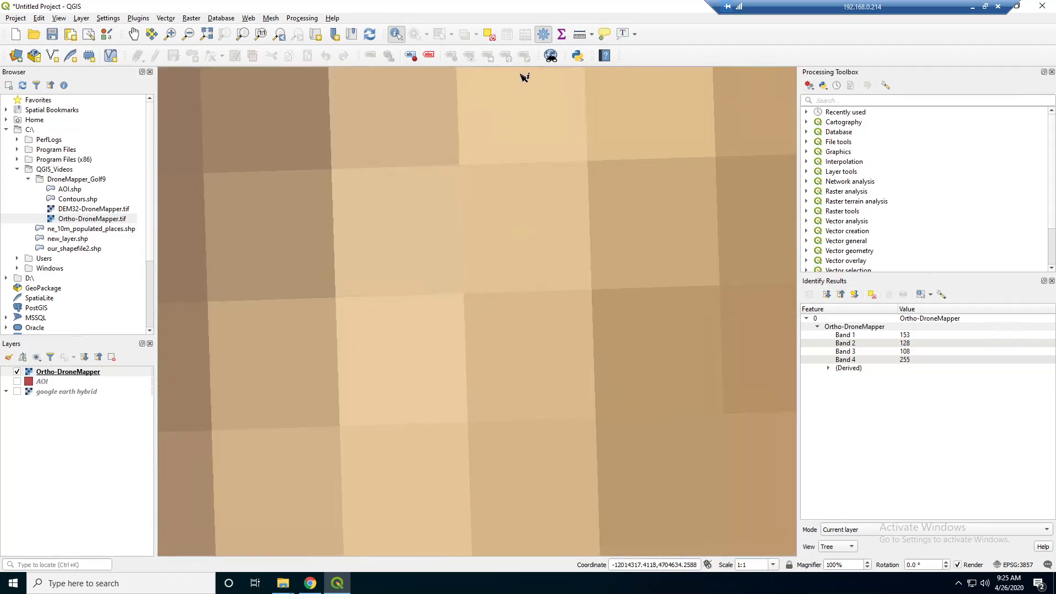
left_click(580, 34)
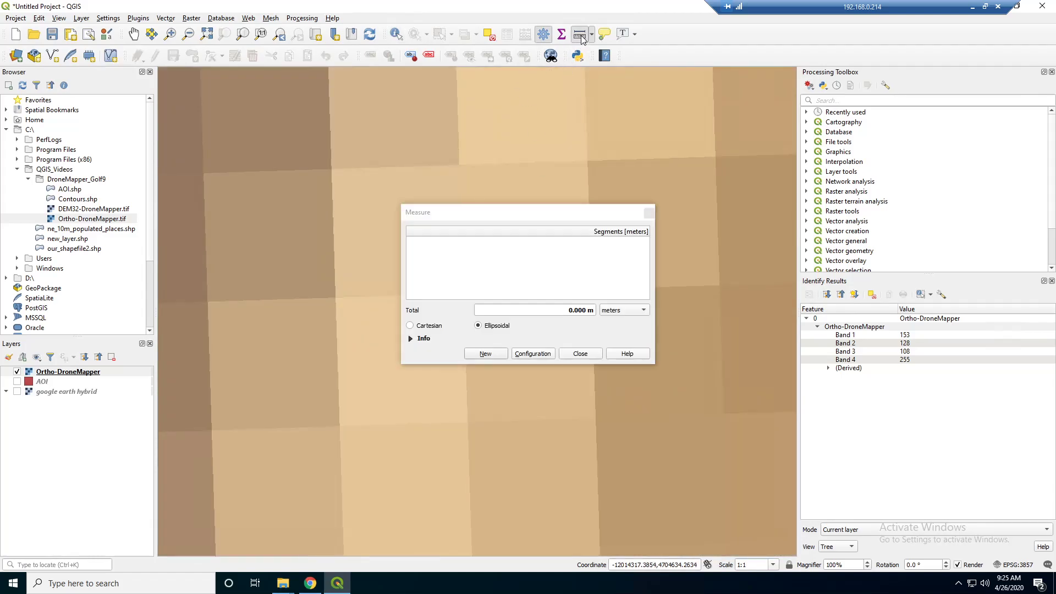
left_click_drag(509, 215, 278, 77)
left_click(462, 168)
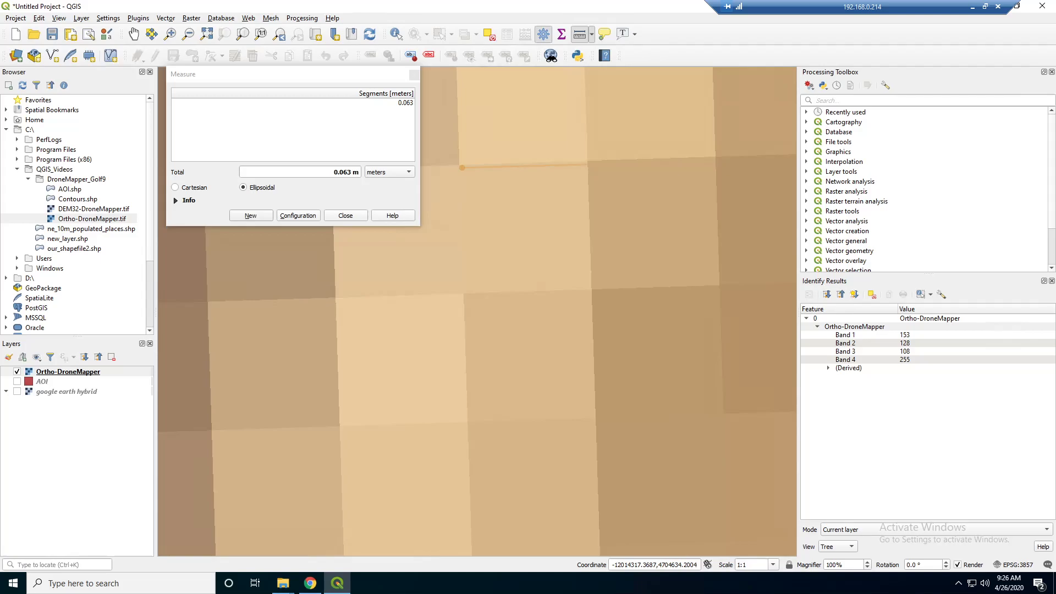
left_click(388, 172)
left_click(400, 238)
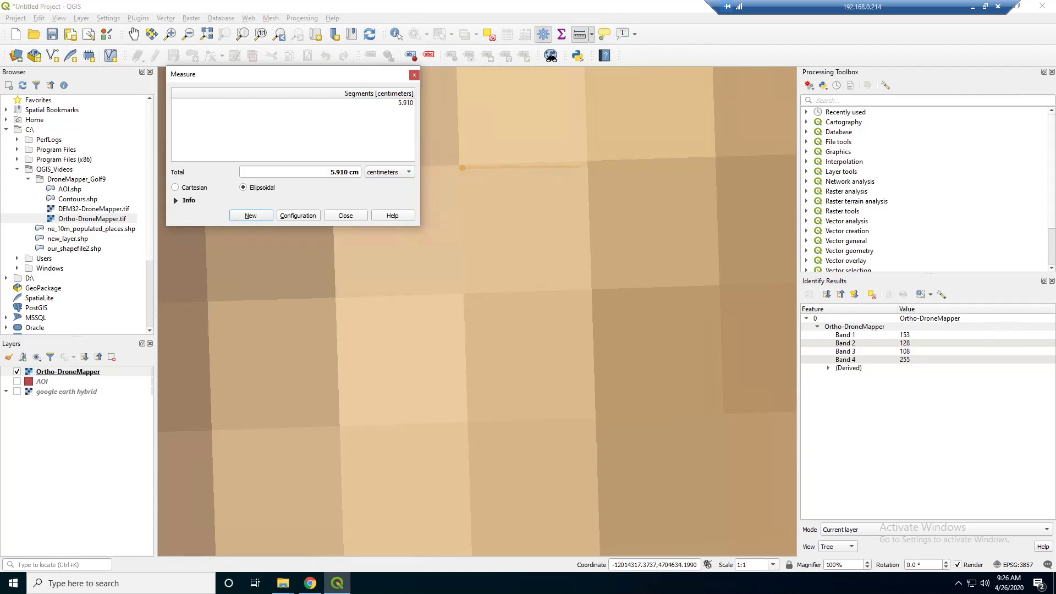
Step: Measure across a single orthomosaic pixel, reading roughly 6 cm
scroll(583, 164, "down", 5)
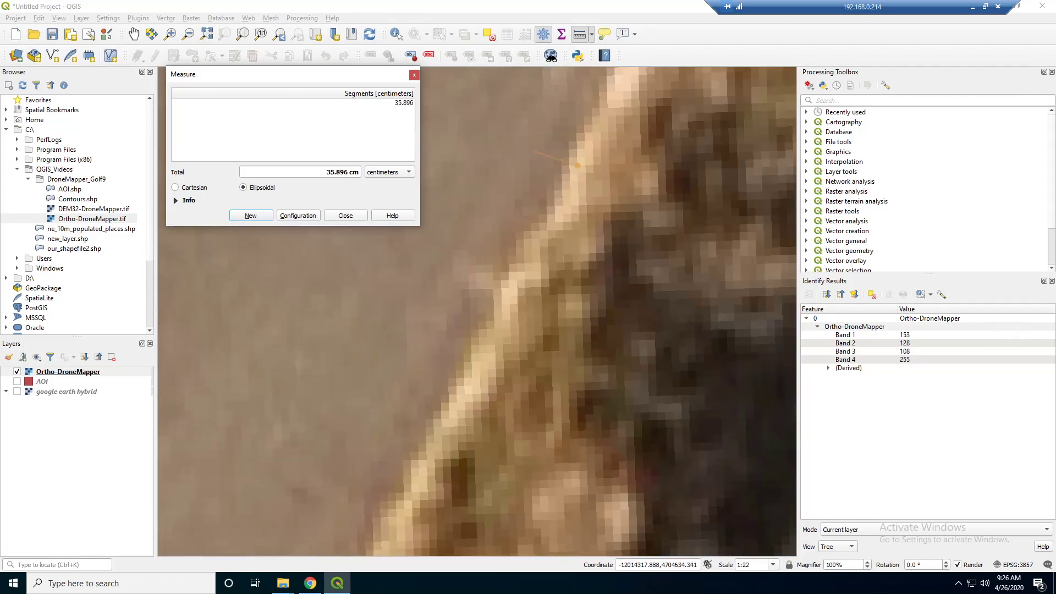
left_click(414, 74)
scroll(415, 82, "up", 5)
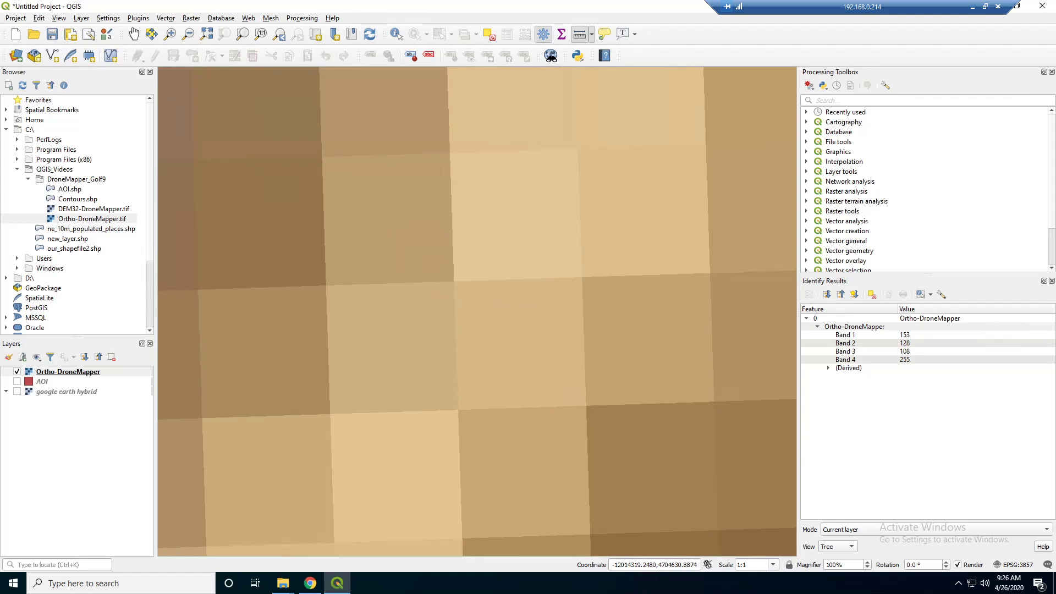
left_click(399, 184)
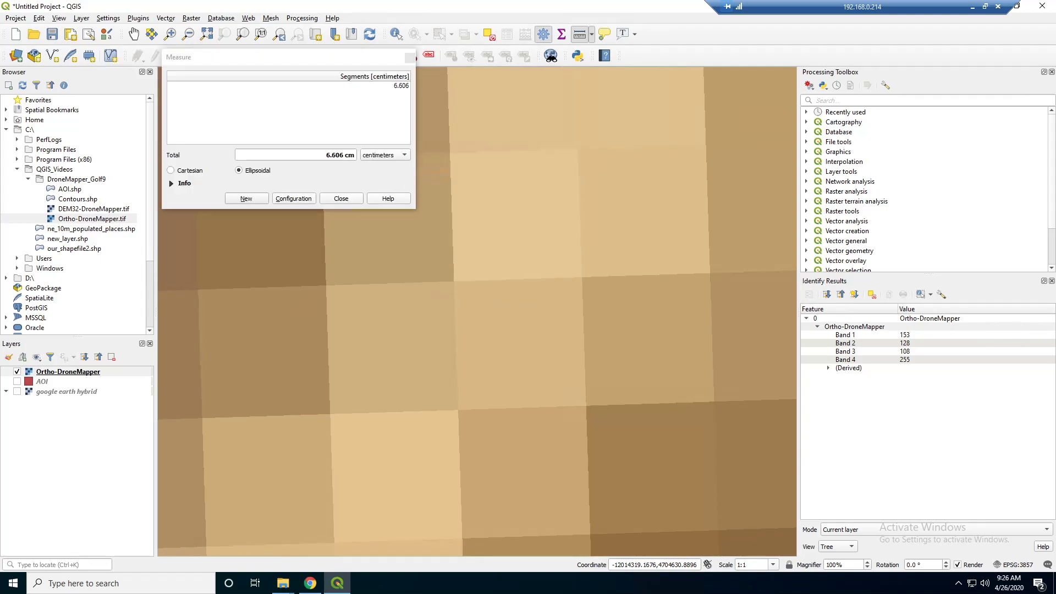
left_click_drag(571, 160, 580, 180)
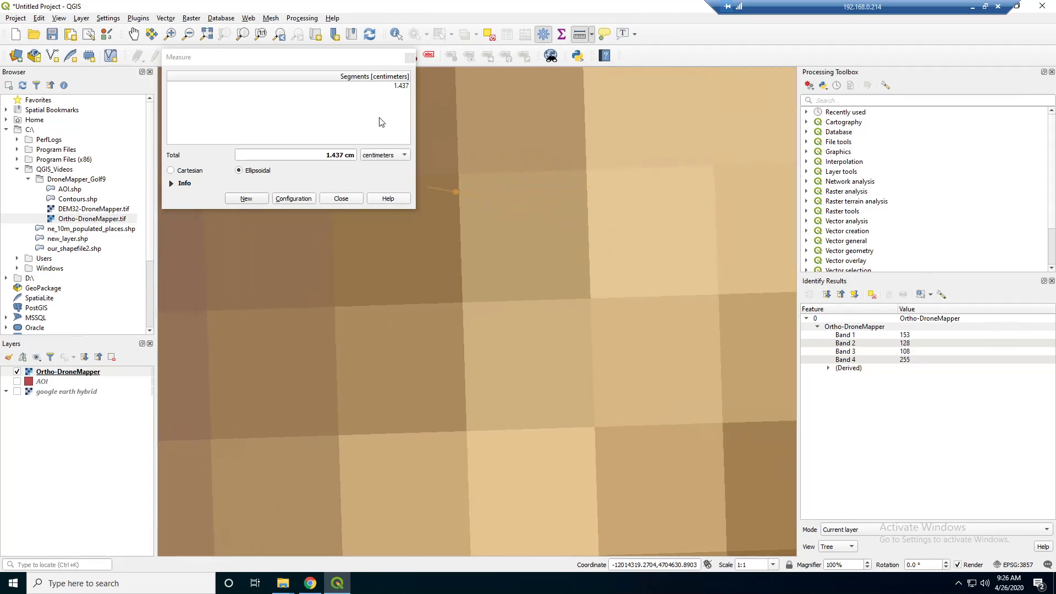
Step: Zoom the map out to about 1:689 to show clubhouse, parking lot and road
scroll(477, 311, "down", 5)
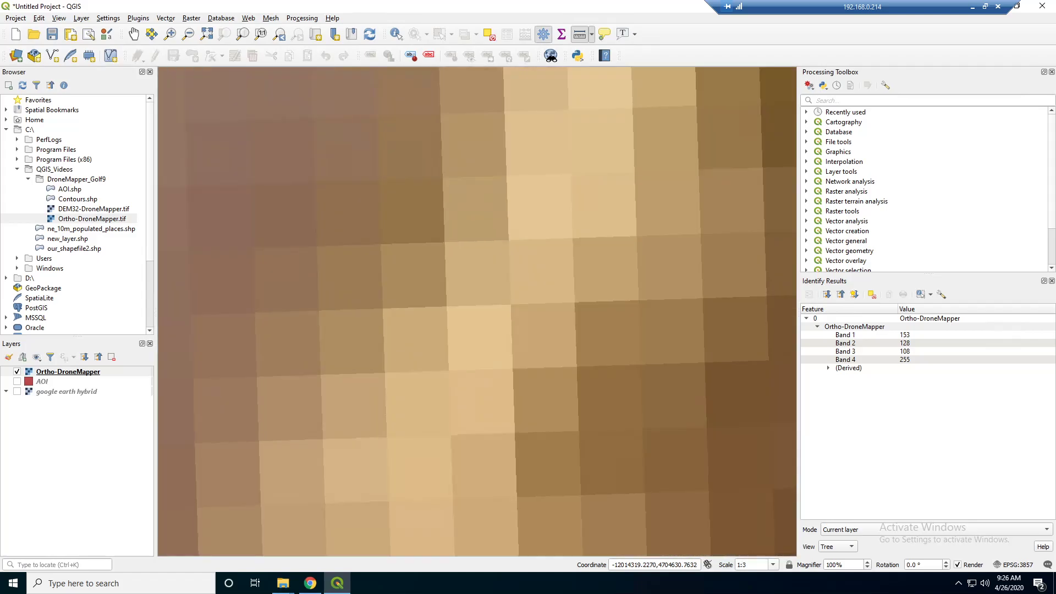
scroll(476, 311, "up", 5)
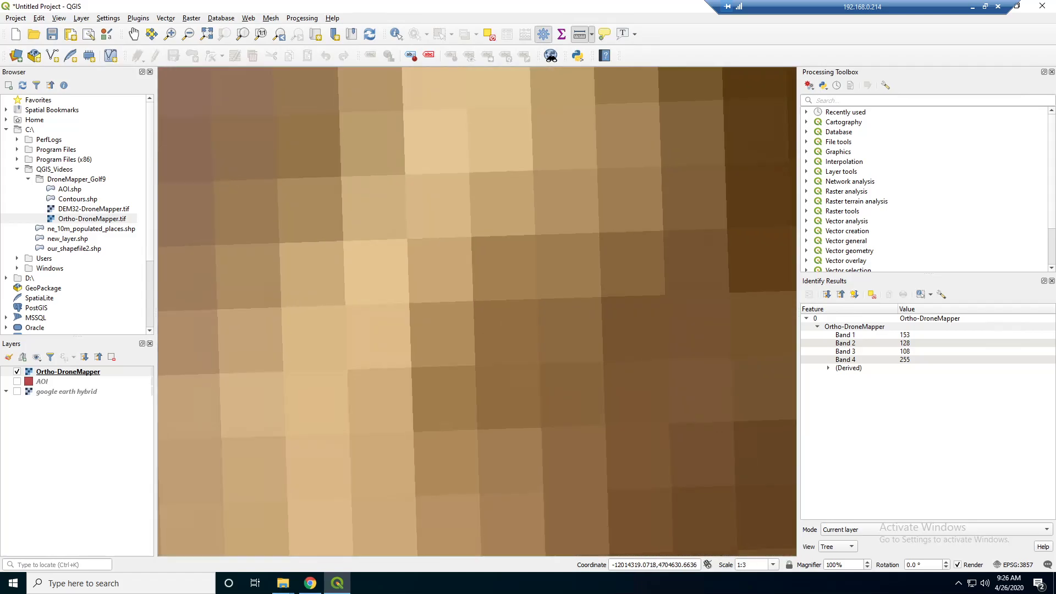
scroll(477, 311, "down", 2)
scroll(477, 312, "down", 2)
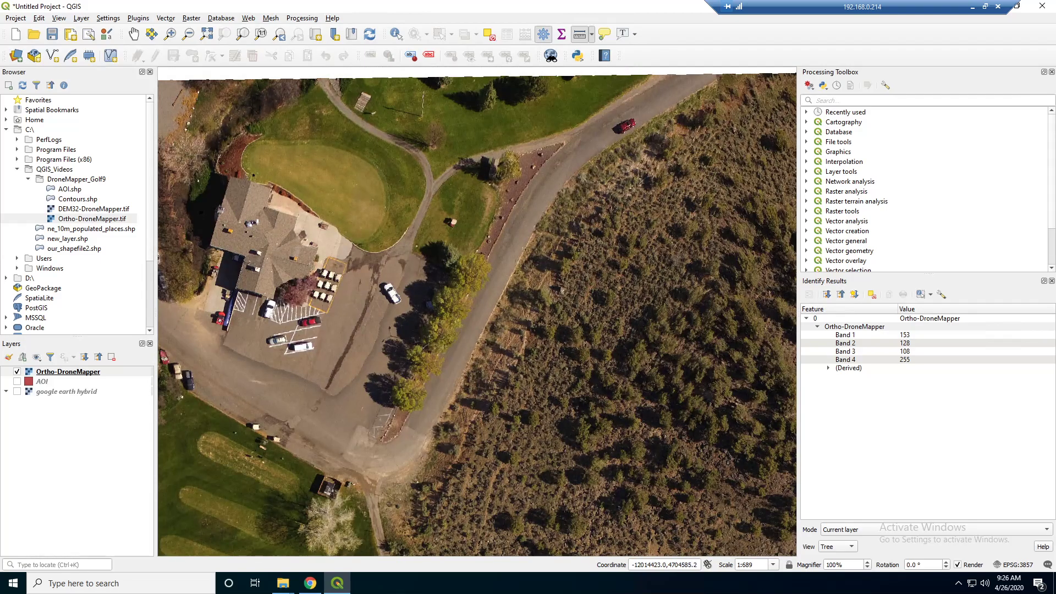
Step: Select Google Earth hybrid, then AOI, ending on the Ortho-DroneMapper layer
left_click(52, 394)
left_click(44, 383)
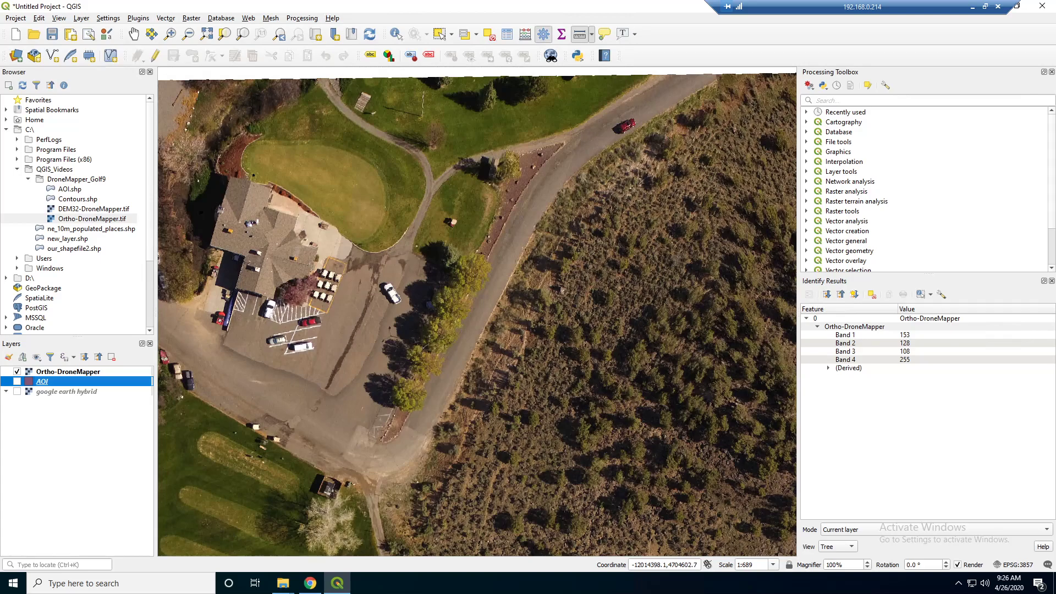
left_click(73, 374)
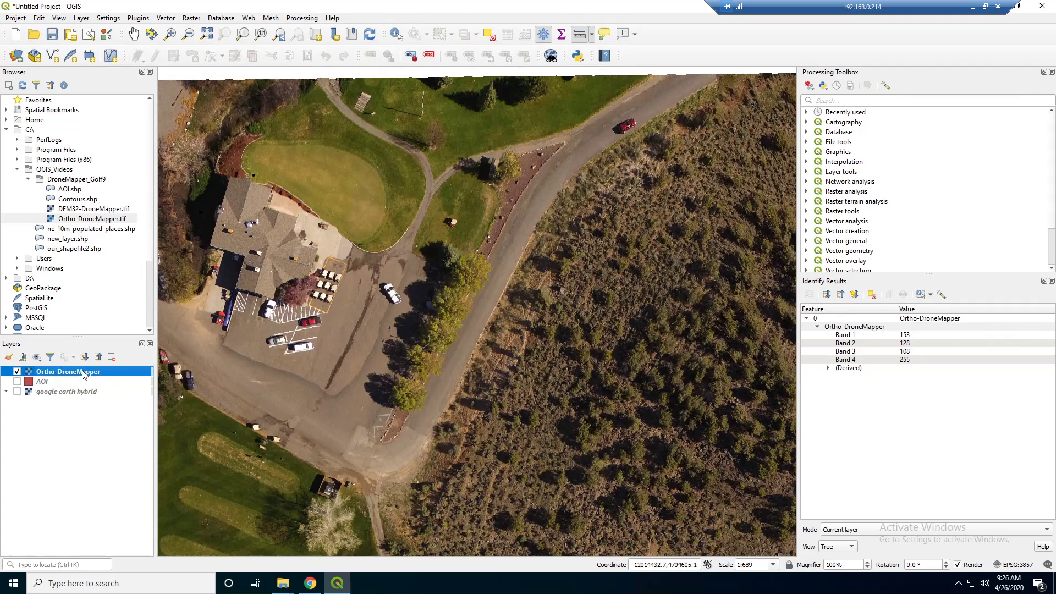
right_click(83, 372)
left_click(127, 544)
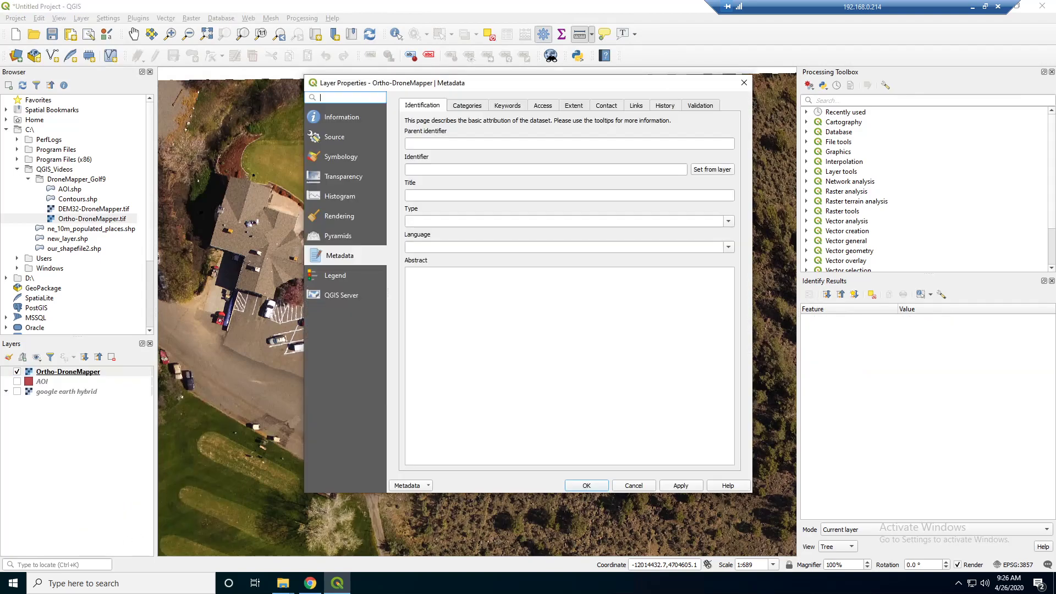
left_click(348, 120)
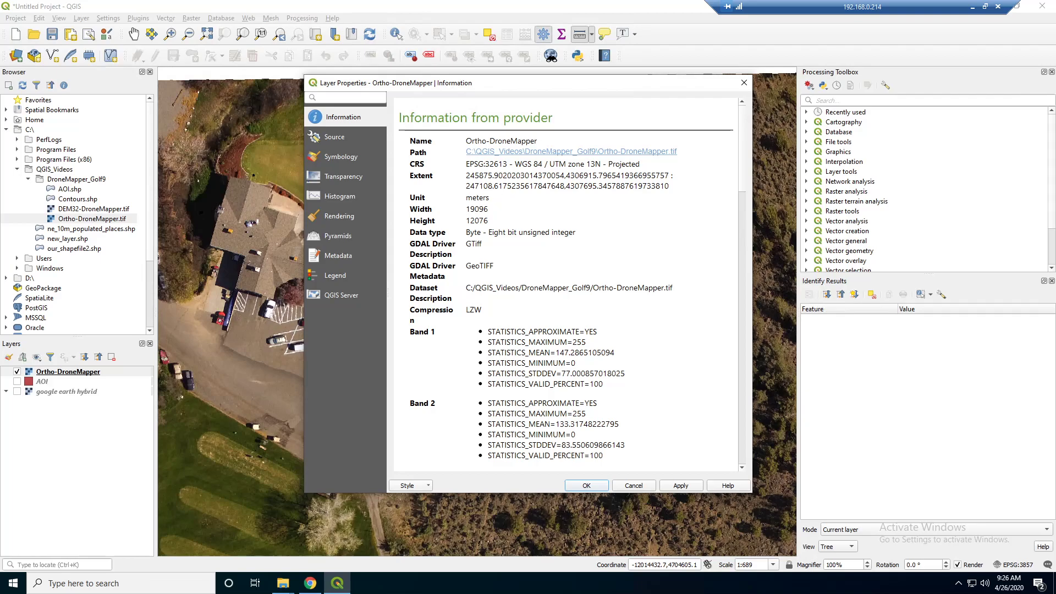
mouse_move(640, 163)
left_mouse_down()
mouse_move(515, 164)
mouse_move(640, 164)
left_mouse_up()
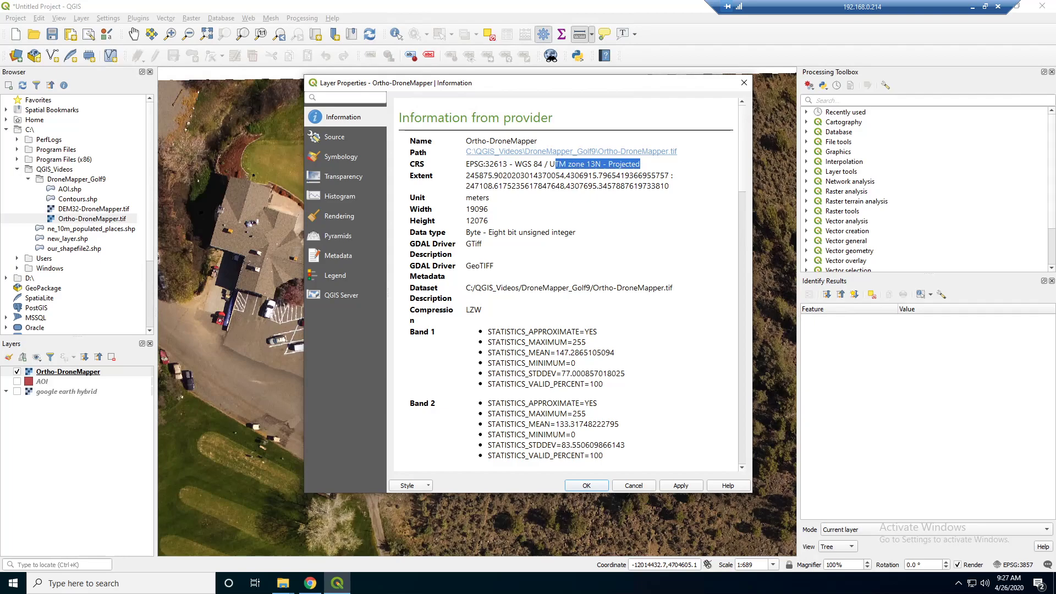
Step: Set the project CRS from the Ortho-DroneMapper layer (EPSG:32613, WGS 84 / UTM zone 13N)
left_click(744, 82)
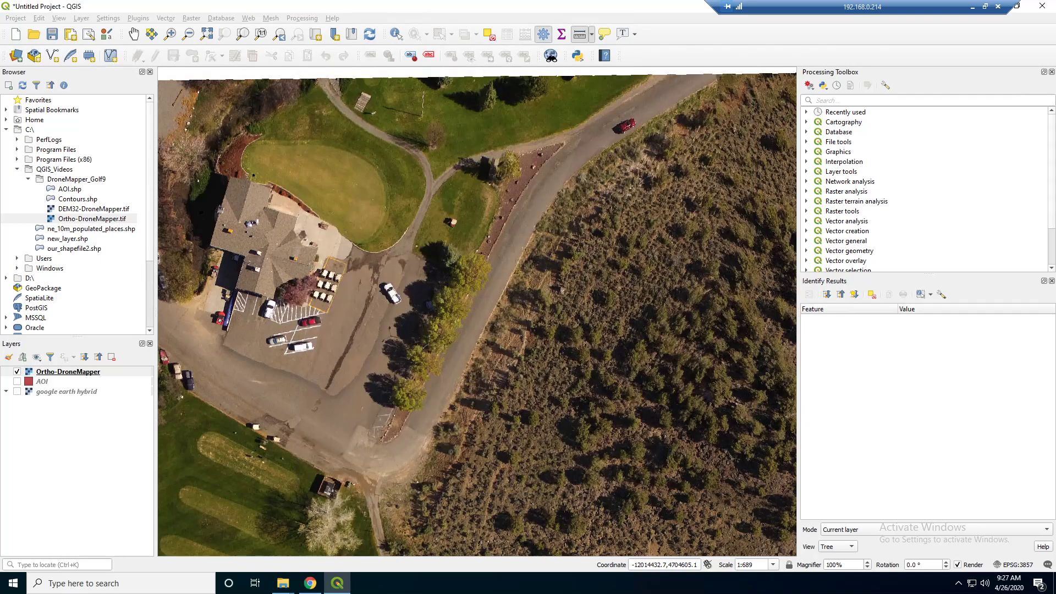
right_click(80, 374)
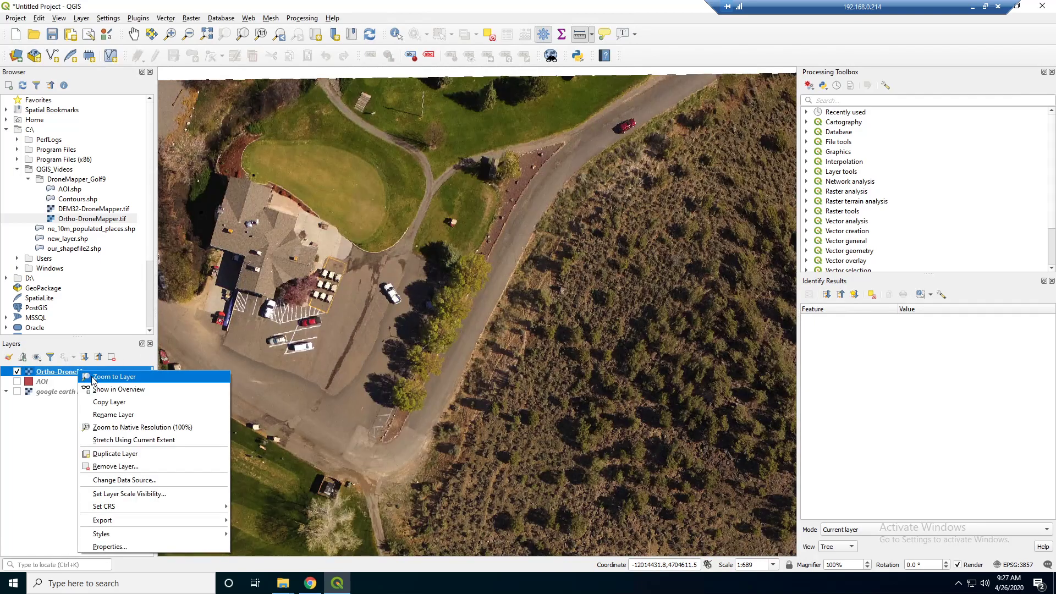
mouse_move(140, 509)
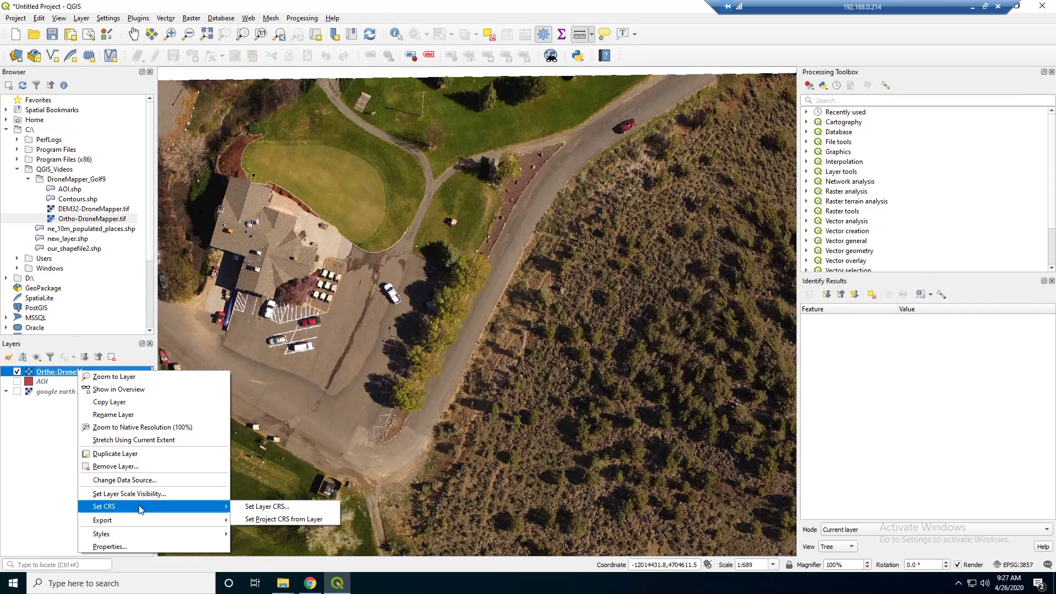
left_click(285, 519)
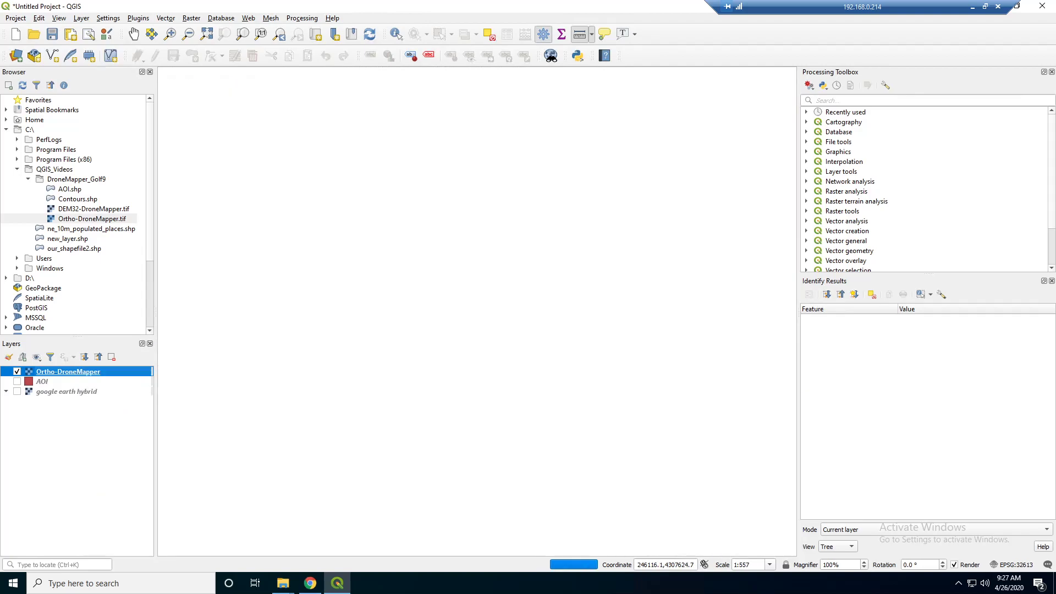
Step: Zoom in toward the car and dismiss the reopened ortho layer menu
scroll(393, 290, "up", 7)
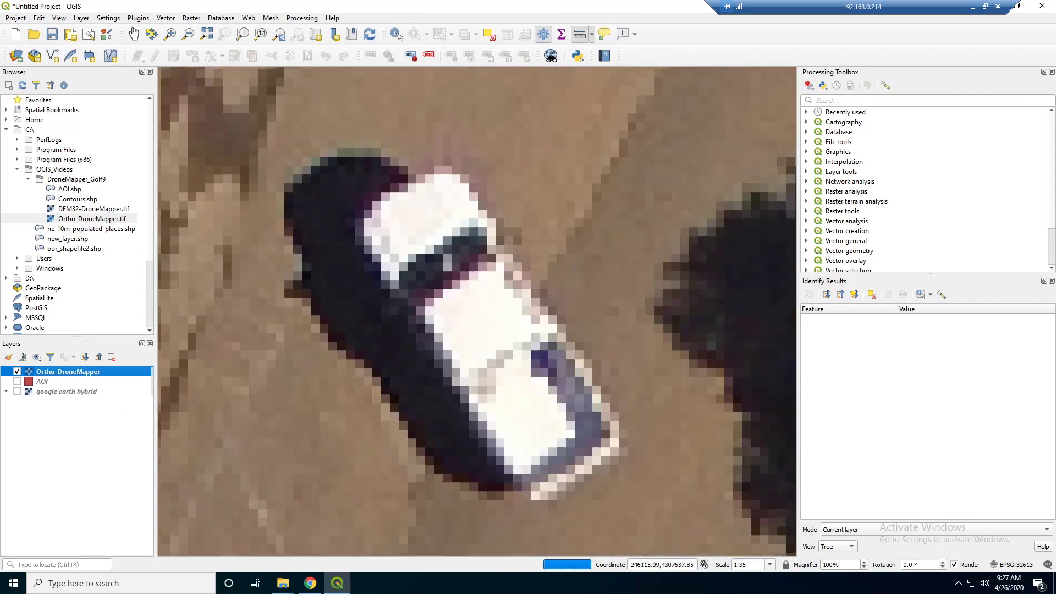
scroll(398, 290, "up", 1)
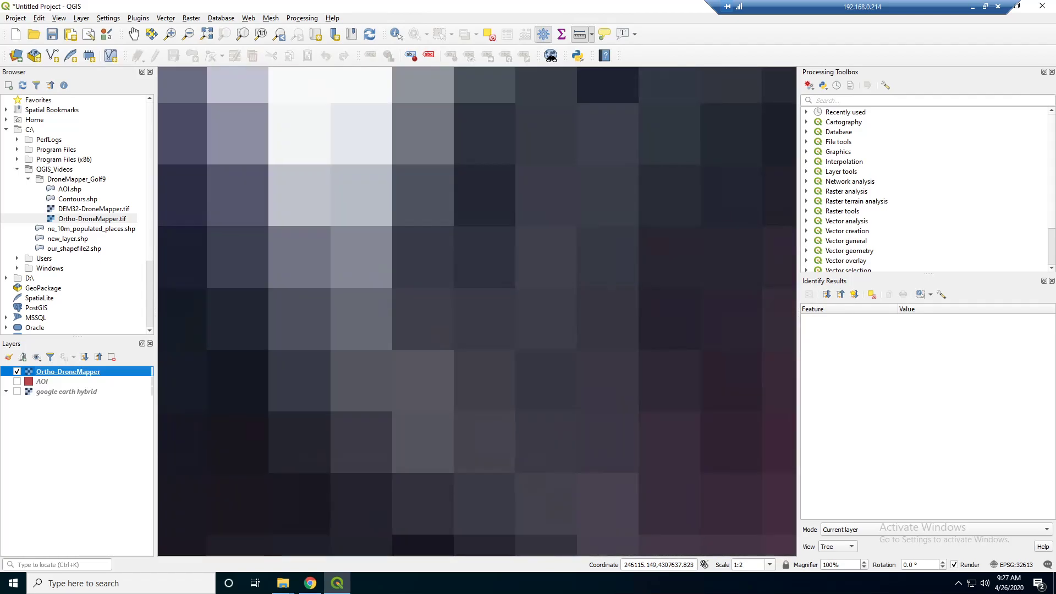
right_click(58, 370)
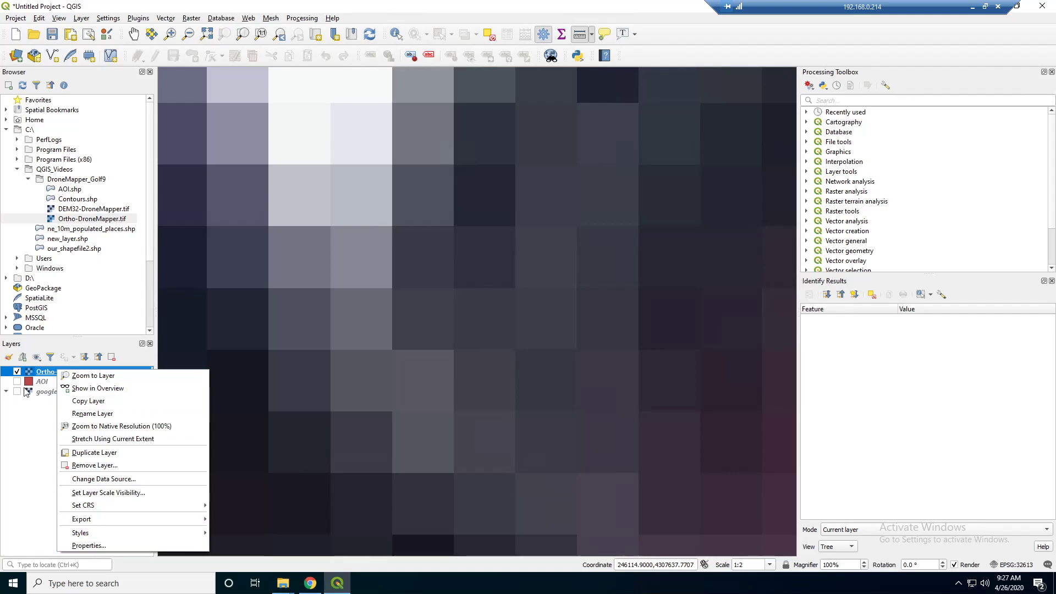
left_click(46, 375)
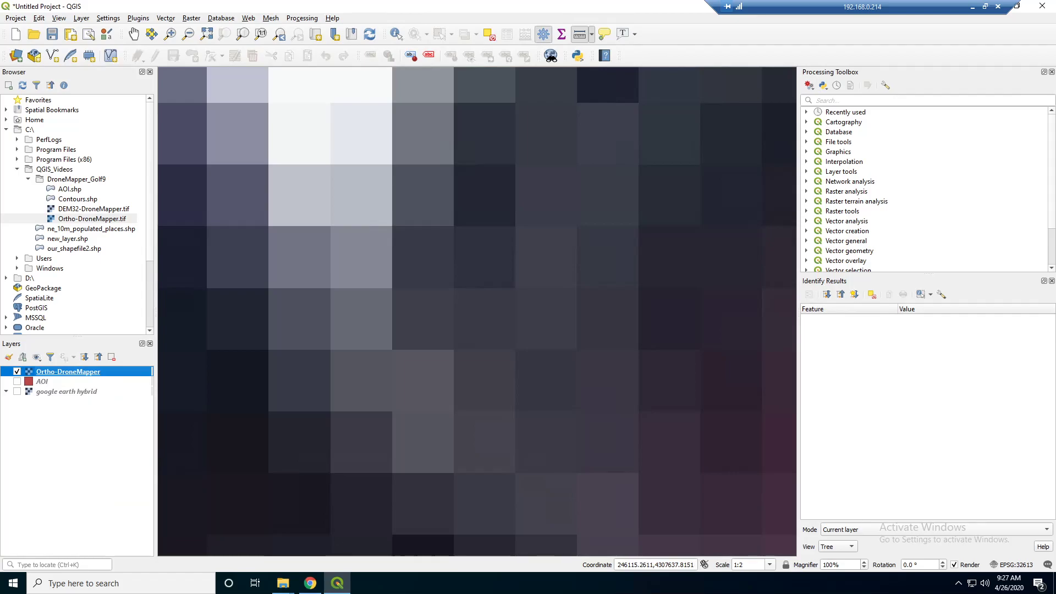
Step: Expand Raster tools in the Processing Toolbox and zoom the map out to about 1:1114
scroll(477, 310, "down", 1)
scroll(477, 311, "down", 1)
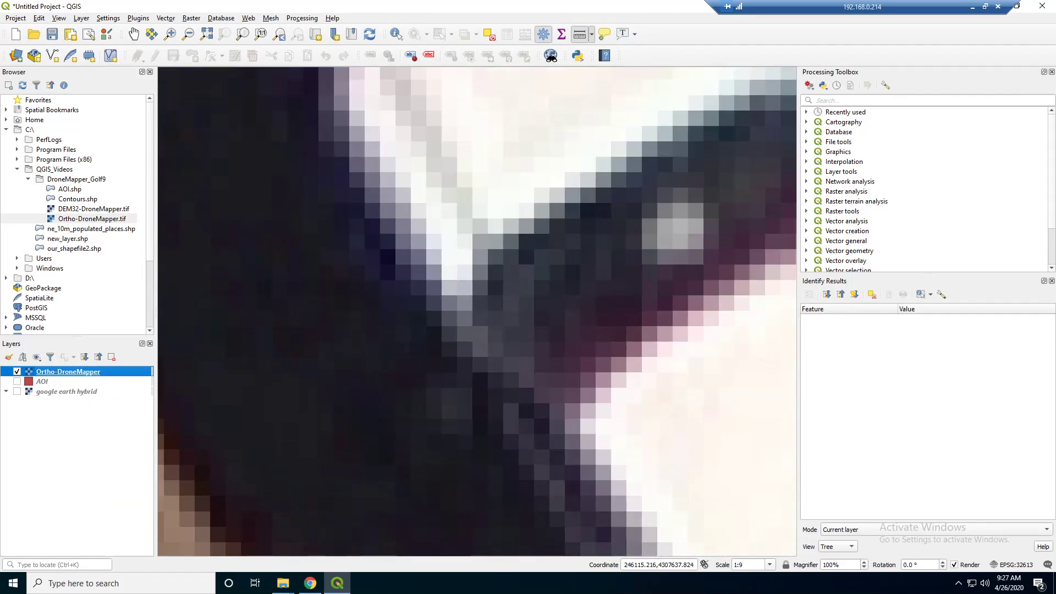
left_click(807, 212)
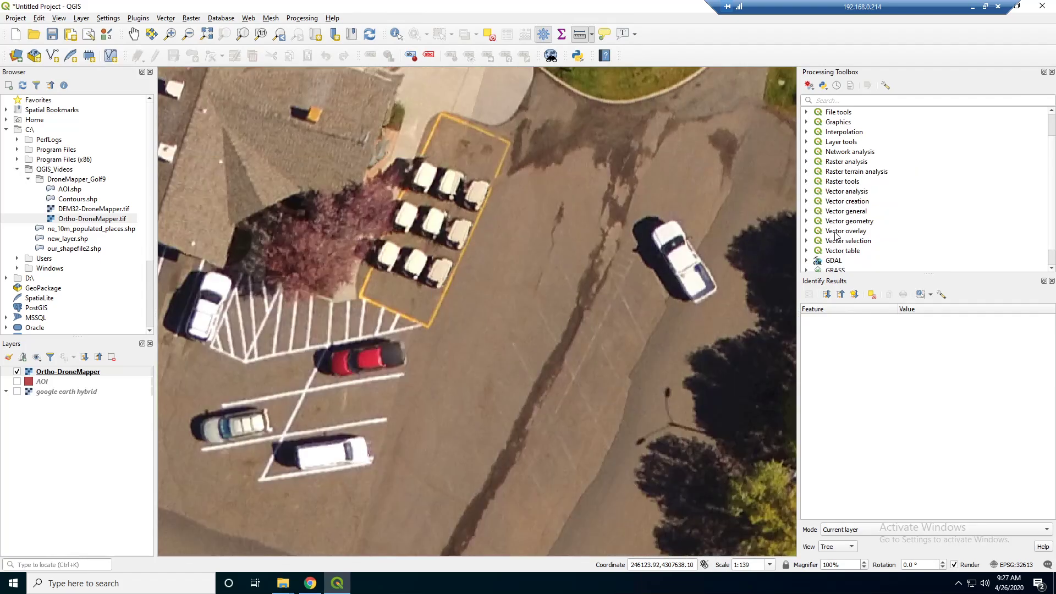
scroll(835, 235, "down", 1)
left_click_drag(789, 330, 660, 295)
scroll(659, 295, "down", 1)
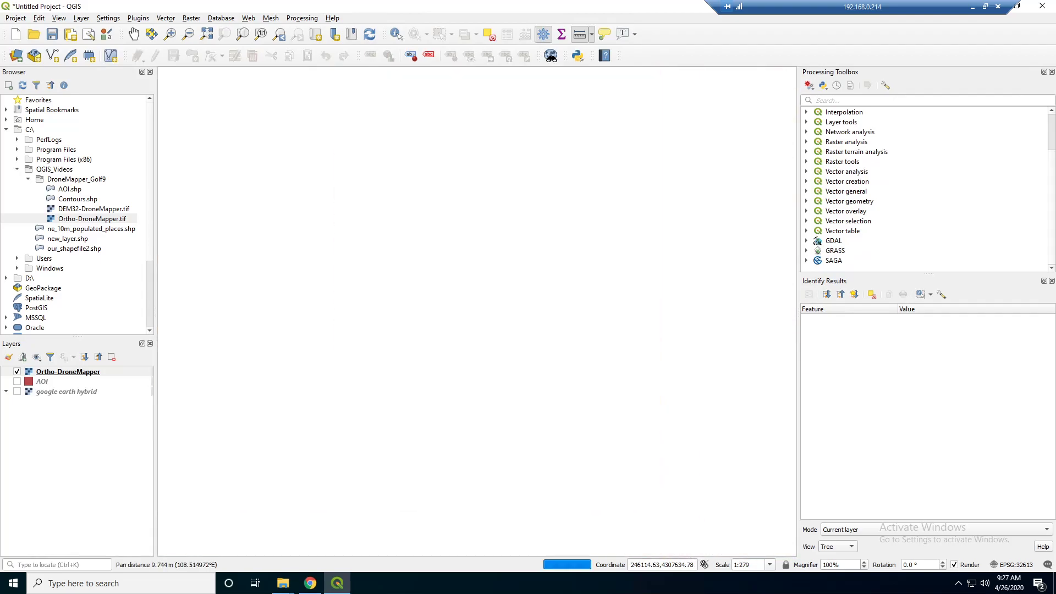
scroll(660, 294, "down", 1)
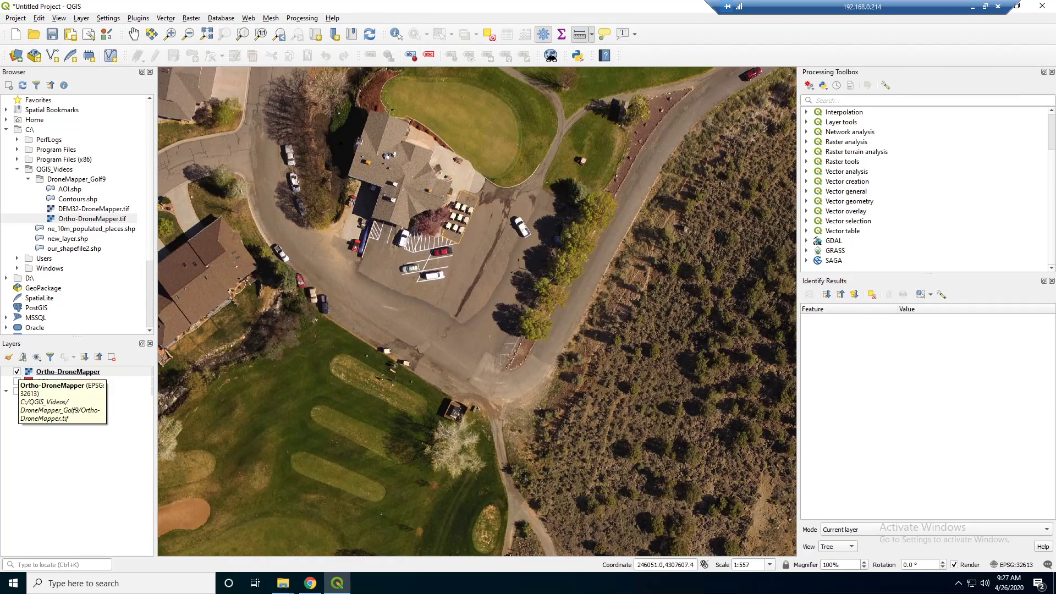
scroll(477, 311, "down", 1)
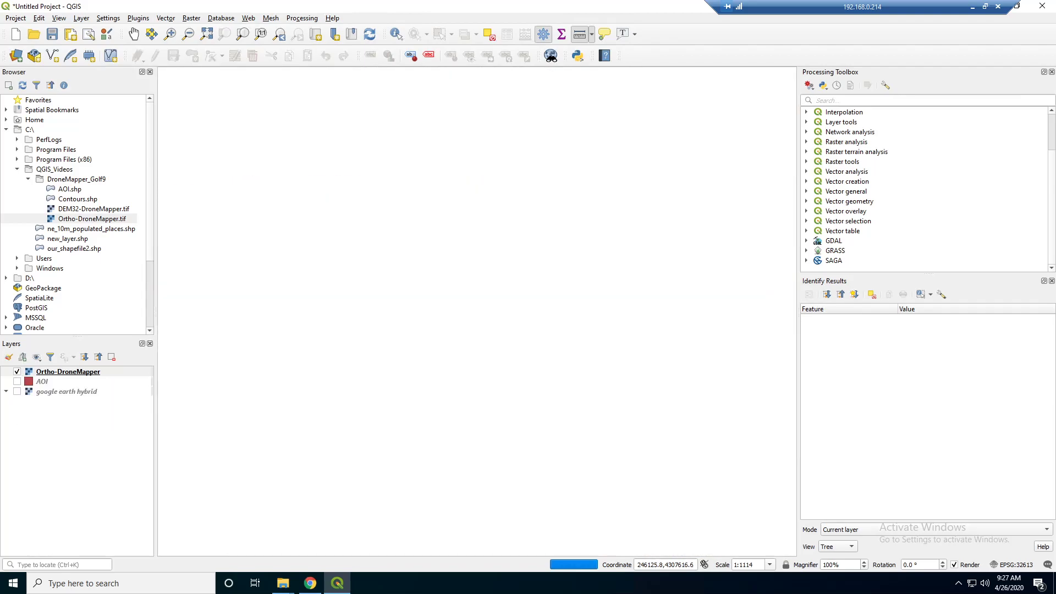